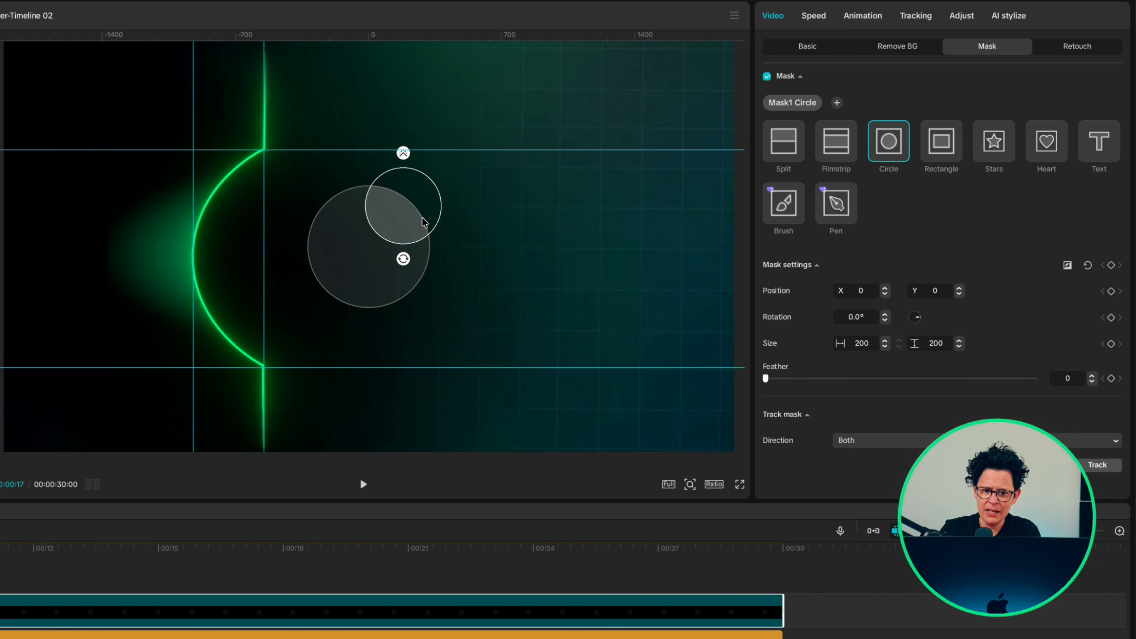
Soften the circle mask on the translucent circle's clip by setting its feather to 41.
{"action": "left_click_drag", "start_coordinate": [765, 378], "coordinate": [877, 378]}
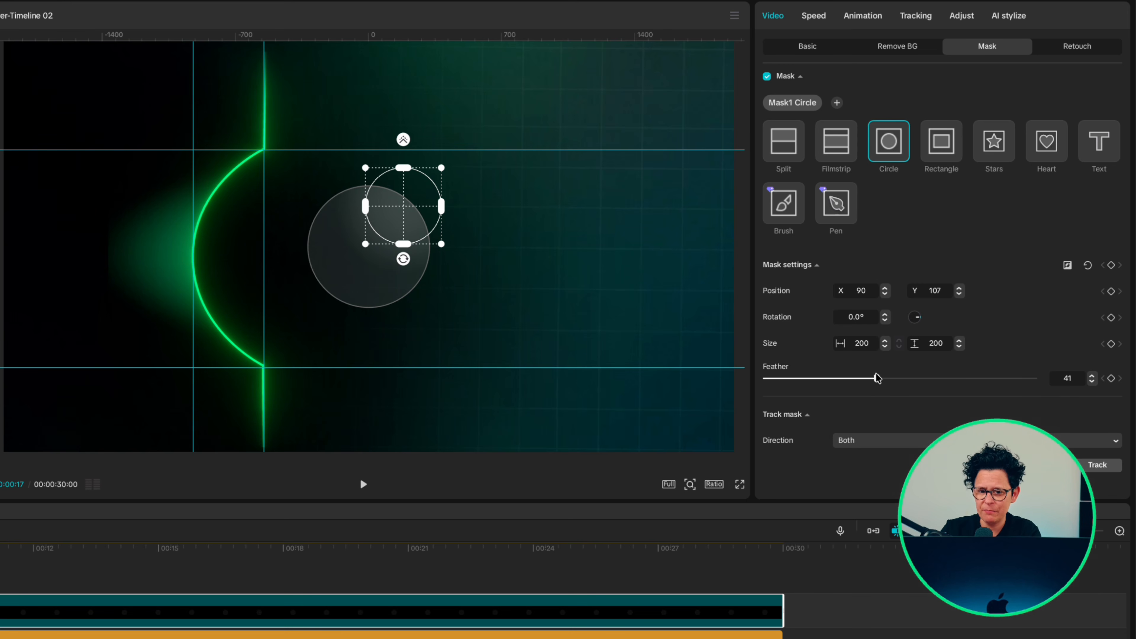
{"action": "left_click", "coordinate": [280, 585]}
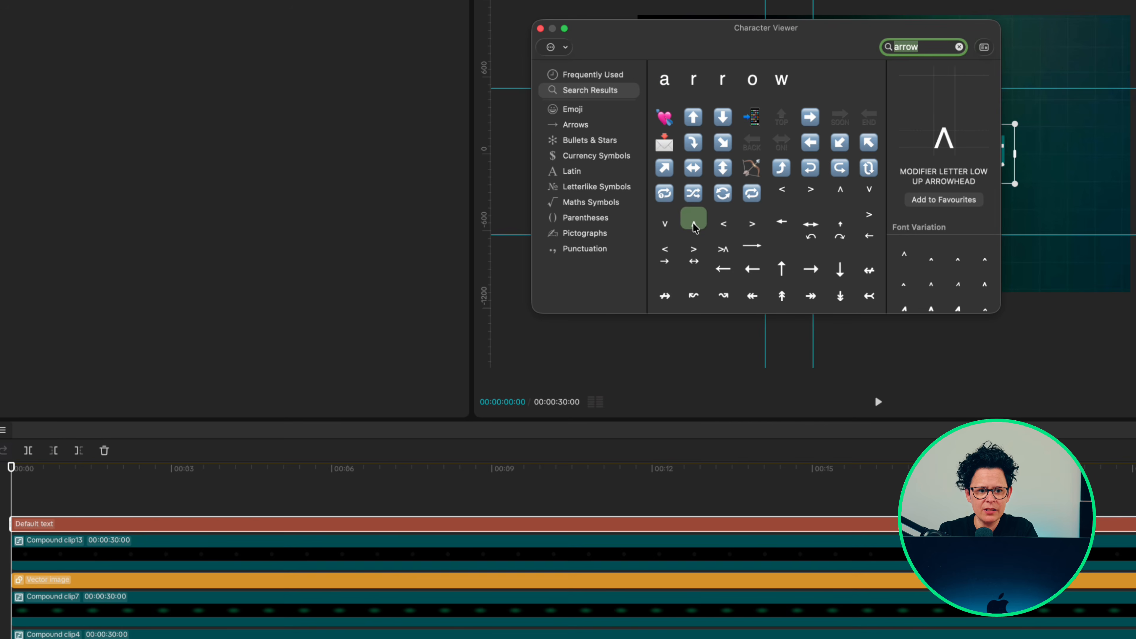
Replace the default text with the low up arrowhead symbol and stagger the duplicated arrow clips eight frames apart.
{"action": "double_click", "coordinate": [694, 220]}
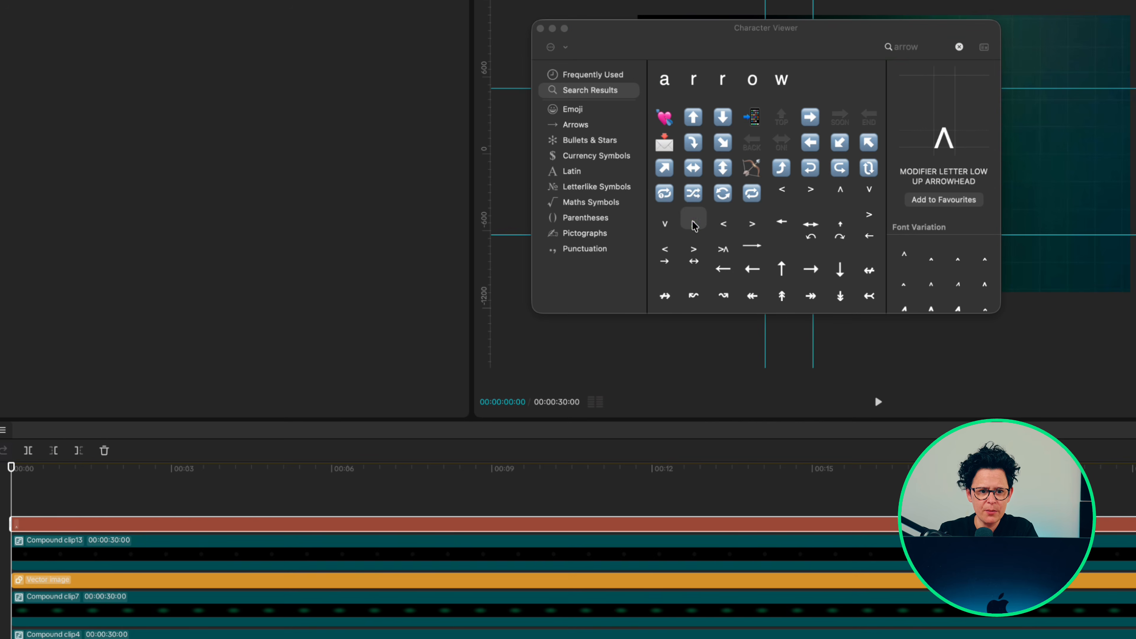
{"action": "left_click", "coordinate": [540, 29]}
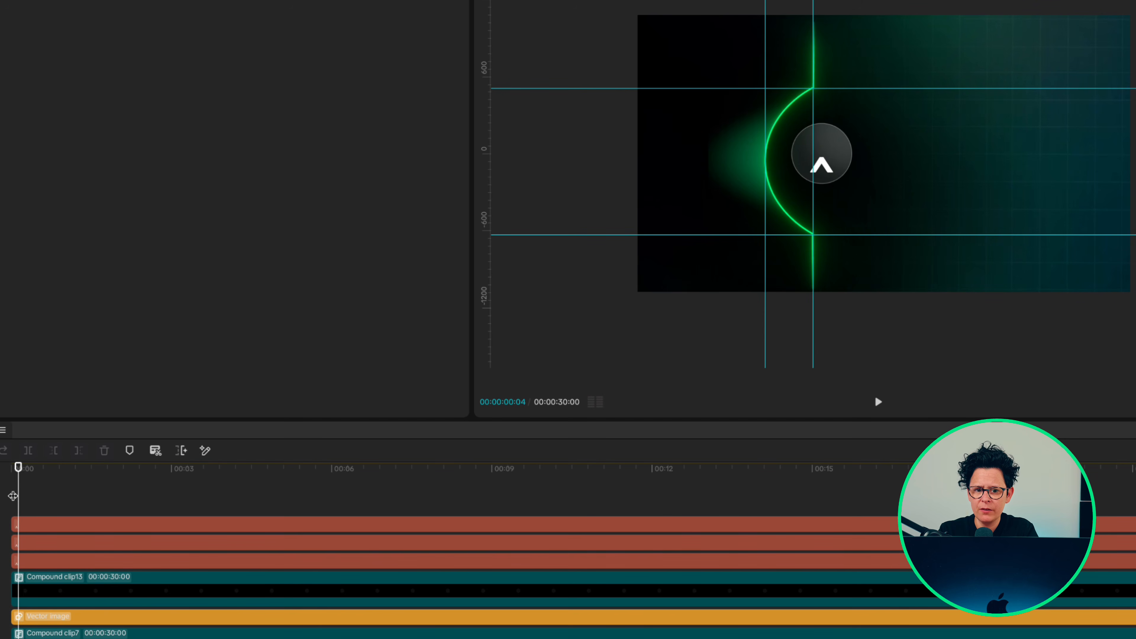
{"action": "left_click", "coordinate": [25, 541]}
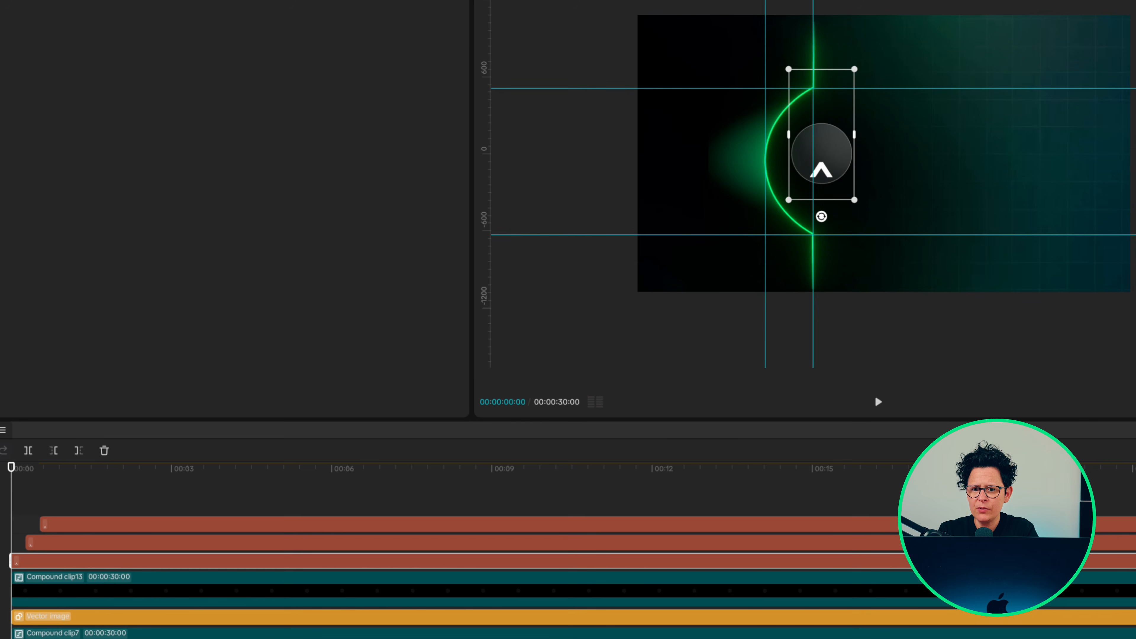
Keyframe the lowest arrow clip's opacity at 100%, 50% and 100%, four frames apart from its start.
{"action": "left_click", "coordinate": [1109, 204]}
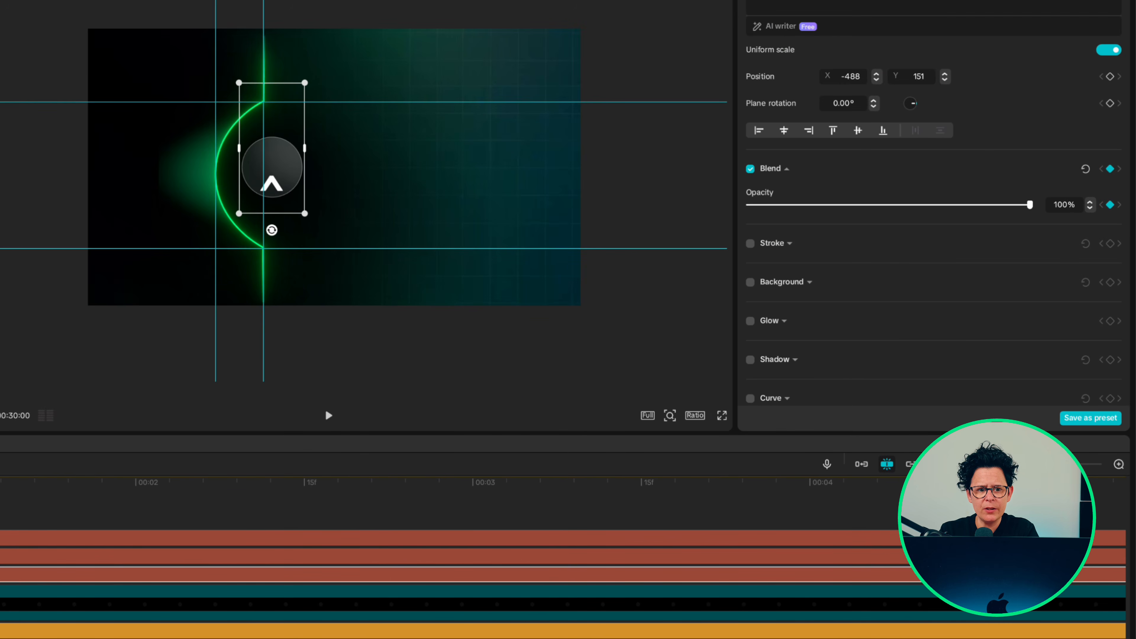
{"action": "key", "text": "Right"}
{"action": "key", "text": "Right"}
{"action": "key", "text": "Right"}
{"action": "key", "text": "Right"}
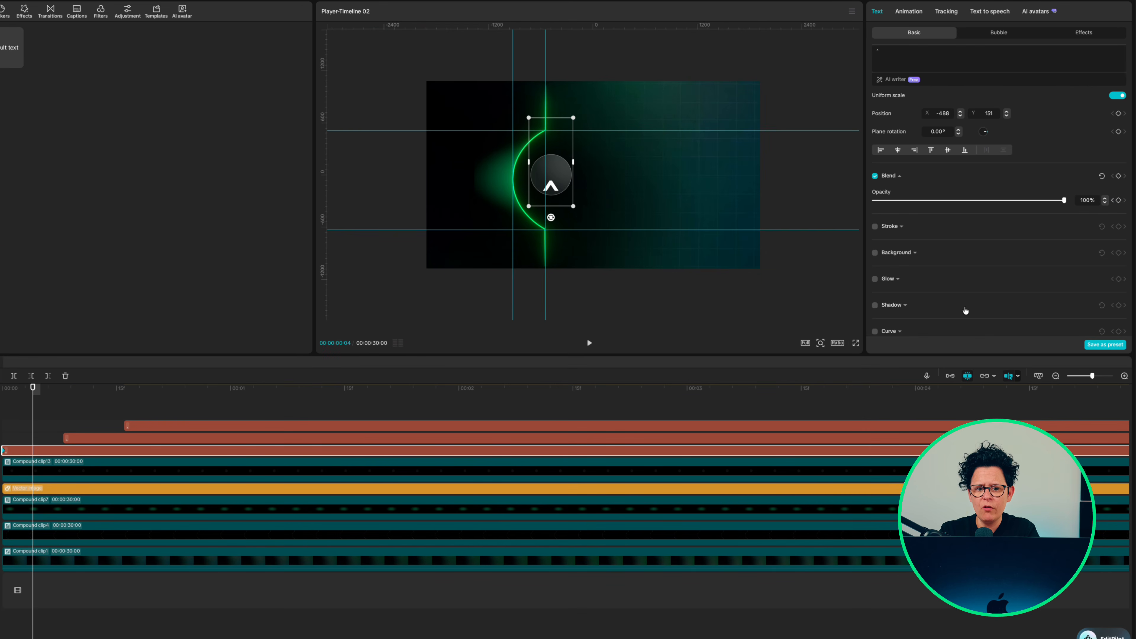
{"action": "left_click", "coordinate": [965, 201]}
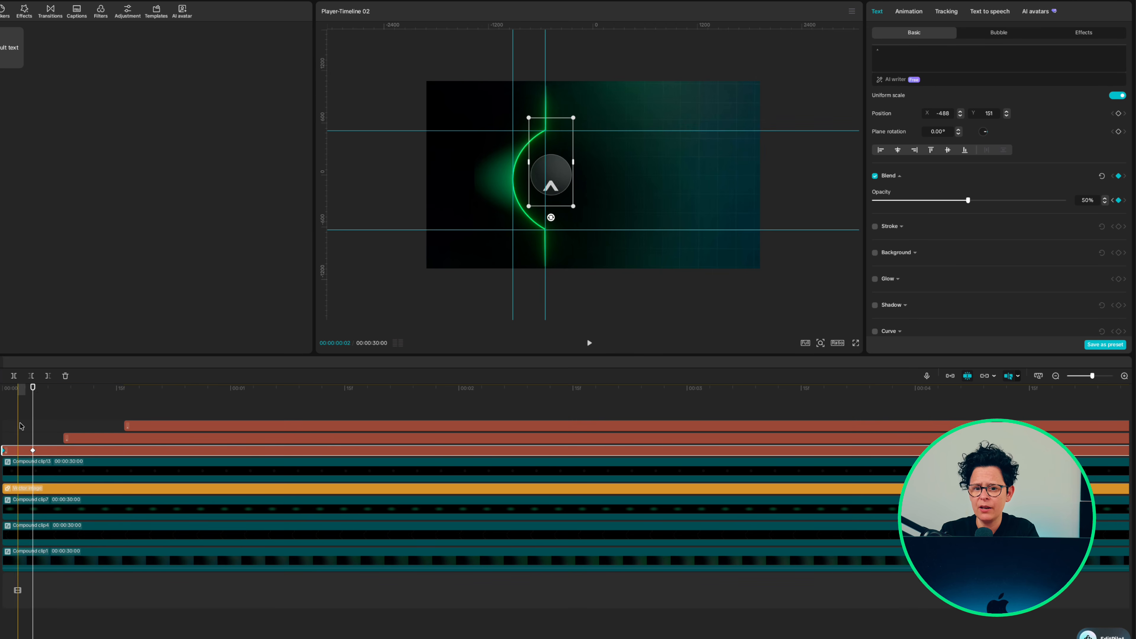
{"action": "key", "text": "Right"}
{"action": "key", "text": "Right"}
{"action": "key", "text": "Right"}
{"action": "key", "text": "Right"}
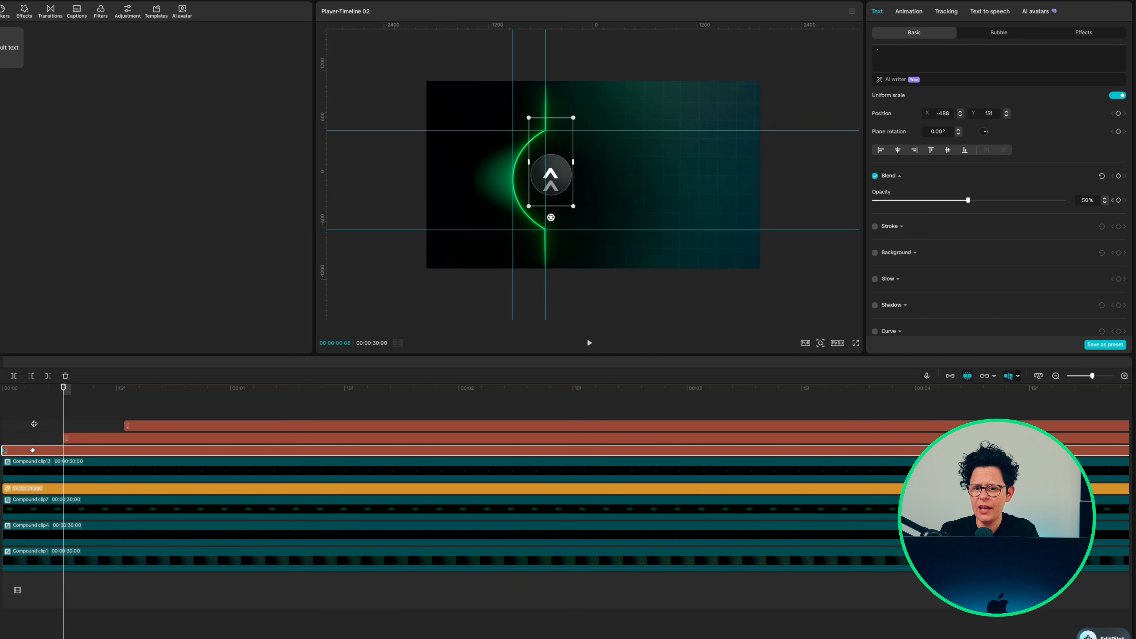
{"action": "scroll", "coordinate": [34, 424], "scroll_direction": "right", "scroll_amount": 4}
{"action": "left_click_drag", "start_coordinate": [968, 201], "coordinate": [1117, 203]}
Keyframe the middle arrow clip's opacity at 100%, 50% and 100%, four frames apart from its start.
{"action": "scroll", "coordinate": [81, 464], "scroll_direction": "left", "scroll_amount": 4}
{"action": "left_click", "coordinate": [85, 438]}
{"action": "left_click", "coordinate": [1118, 201]}
{"action": "key", "text": "Right"}
{"action": "key", "text": "Right"}
{"action": "key", "text": "Right"}
{"action": "key", "text": "Right"}
{"action": "left_click", "coordinate": [969, 201]}
{"action": "key", "text": "Right"}
{"action": "key", "text": "Right"}
{"action": "key", "text": "Right"}
{"action": "key", "text": "Right"}
{"action": "left_click_drag", "start_coordinate": [970, 201], "coordinate": [1067, 200]}
Keyframe the uppermost arrow clip's opacity at 100%, 50% and 100%, four frames apart from its start.
{"action": "left_click", "coordinate": [137, 425]}
{"action": "left_click", "coordinate": [1119, 200]}
{"action": "key", "text": "Right"}
{"action": "key", "text": "Right"}
{"action": "key", "text": "Right"}
{"action": "key", "text": "Right"}
{"action": "left_click", "coordinate": [970, 201]}
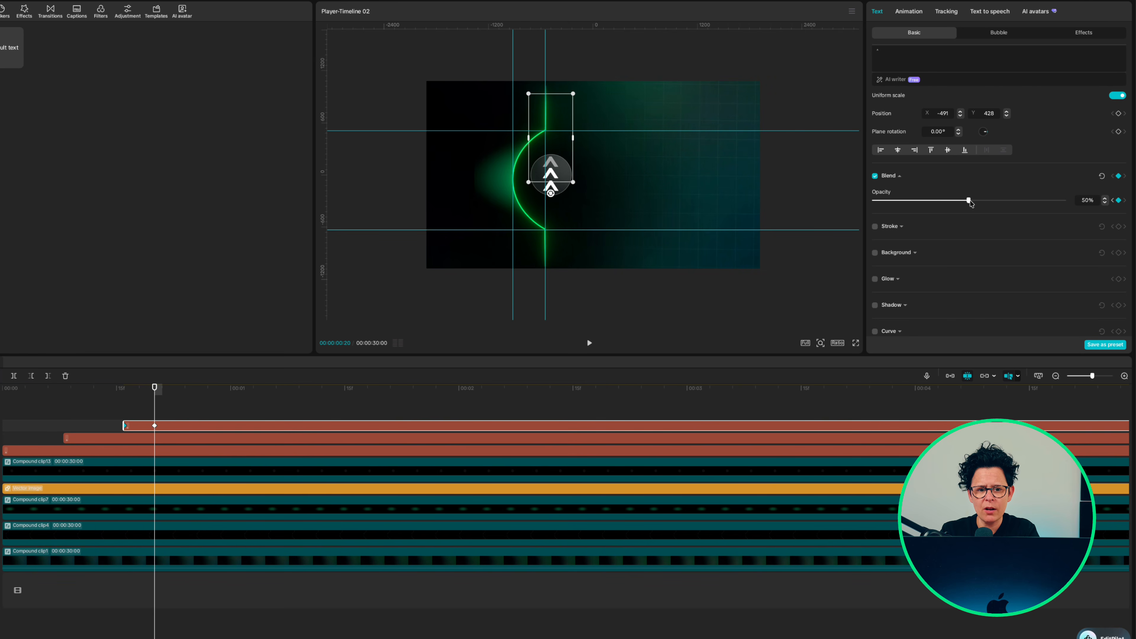
{"action": "key", "text": "Right"}
{"action": "key", "text": "Right"}
{"action": "key", "text": "Right"}
{"action": "key", "text": "Right"}
{"action": "left_click_drag", "start_coordinate": [970, 201], "coordinate": [1067, 200]}
Trim the three arrow clips to end together and repeat the animated set back to back along the timeline.
{"action": "left_click", "coordinate": [205, 412]}
{"action": "left_click_drag", "start_coordinate": [220, 413], "coordinate": [568, 455]}
{"action": "key", "text": "w"}
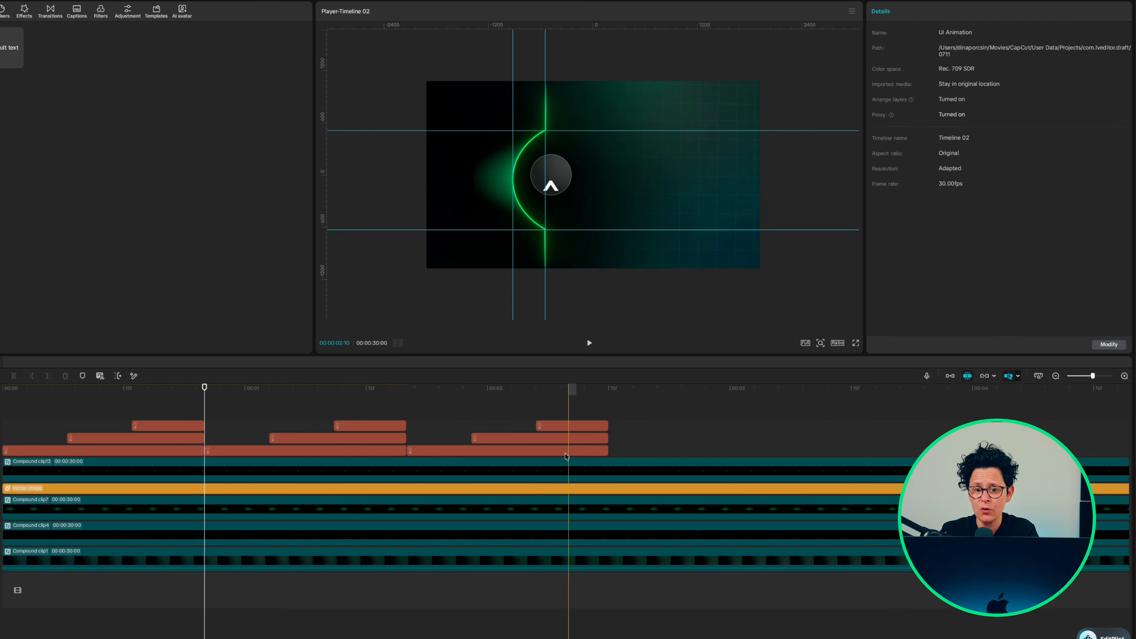
{"action": "scroll", "coordinate": [570, 456], "scroll_direction": "right", "scroll_amount": 3}
{"action": "left_click_drag", "start_coordinate": [462, 454], "coordinate": [59, 407]}
{"action": "scroll", "coordinate": [663, 458], "scroll_direction": "right", "scroll_amount": 3}
{"action": "scroll", "coordinate": [210, 426], "scroll_direction": "down", "scroll_amount": 3}
{"action": "scroll", "coordinate": [210, 426], "scroll_direction": "left", "scroll_amount": 3}
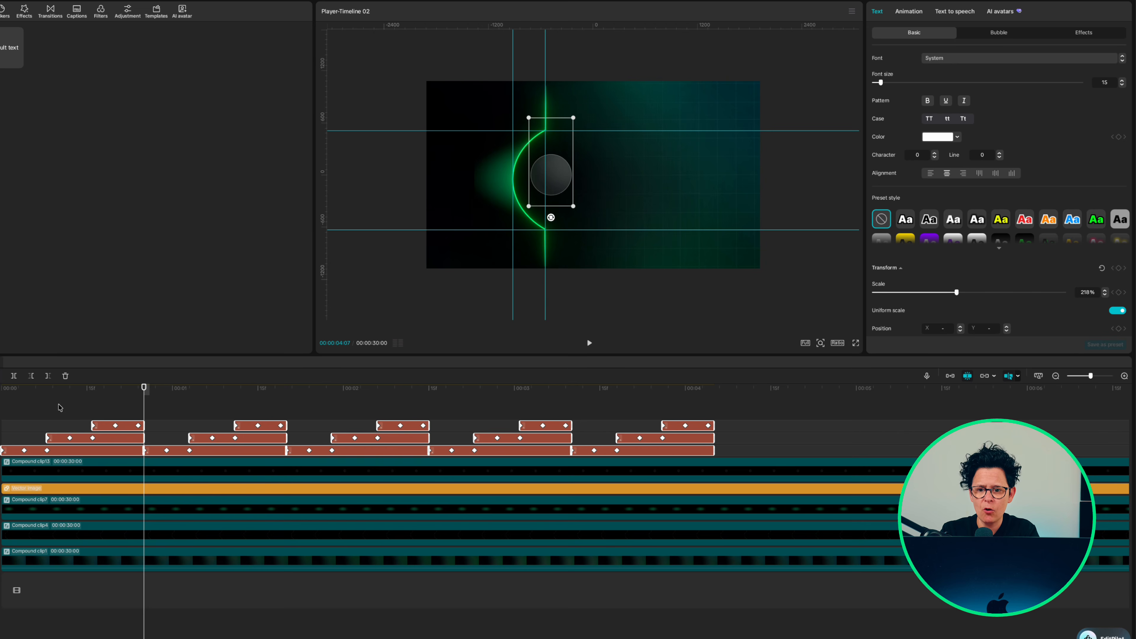
Combine the repeated arrow clips into a compound clip and apply the Glow 2 effect to it.
{"action": "right_click", "coordinate": [264, 437]}
{"action": "left_click", "coordinate": [328, 591]}
{"action": "left_click", "coordinate": [24, 11]}
{"action": "left_click_drag", "start_coordinate": [12, 230], "coordinate": [265, 436]}
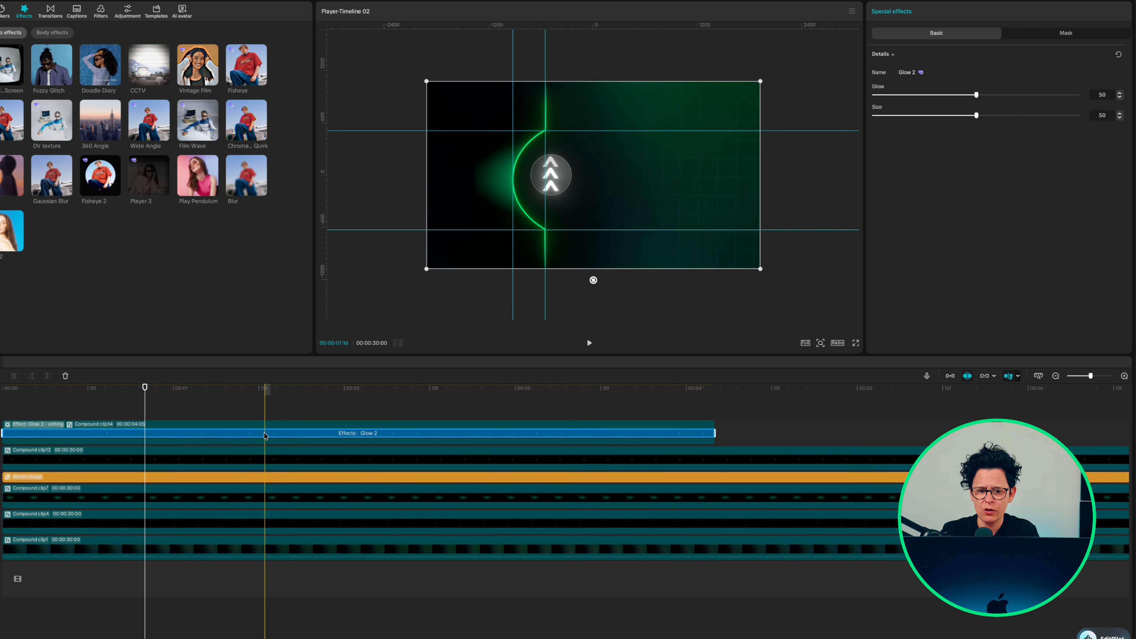
{"action": "left_click", "coordinate": [265, 424]}
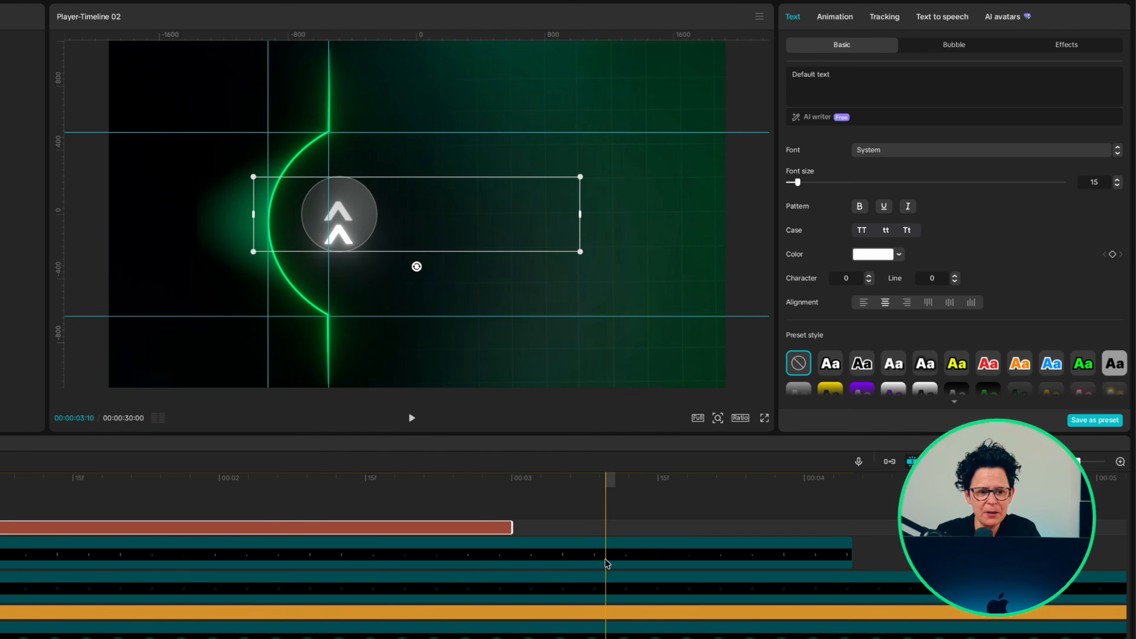
Extend the new default text clip to about the 5-second mark.
{"action": "left_click_drag", "start_coordinate": [606, 527], "coordinate": [1096, 527]}
{"action": "key", "text": "Right"}
{"action": "key", "text": "Right"}
{"action": "key", "text": "Right"}
Replace the default text with three rows of five dashes and a fourth row of ten dashes.
{"action": "left_click_drag", "start_coordinate": [810, 77], "coordinate": [774, 78]}
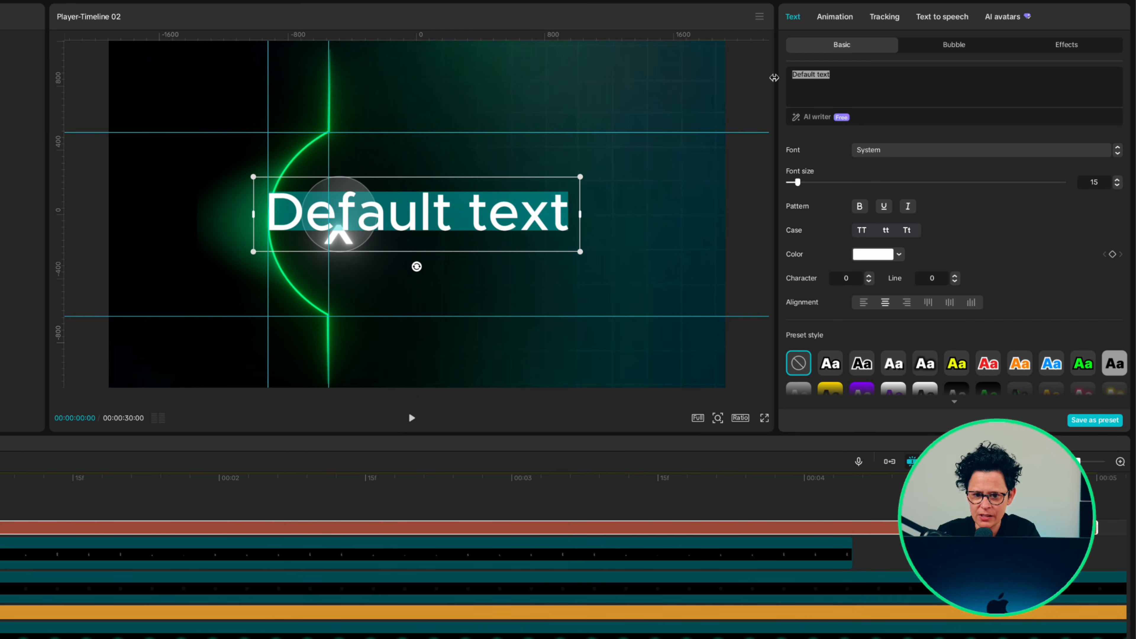
{"action": "type", "text": "-----"}
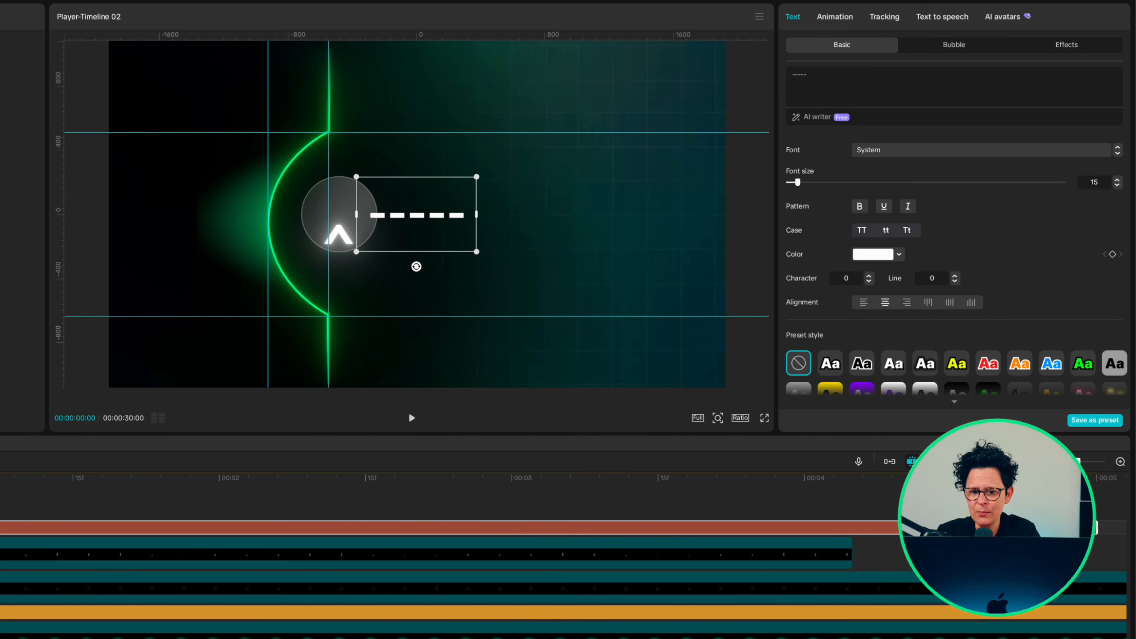
{"action": "key", "text": "Return"}
{"action": "type", "text": "-----"}
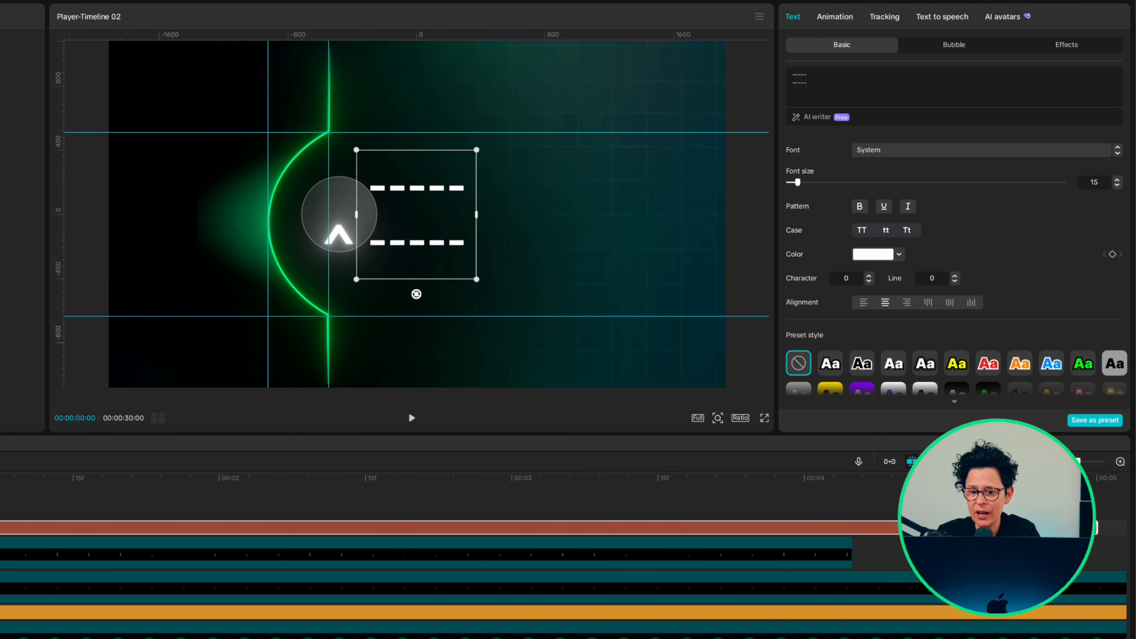
{"action": "key", "text": "Return"}
{"action": "type", "text": "-----"}
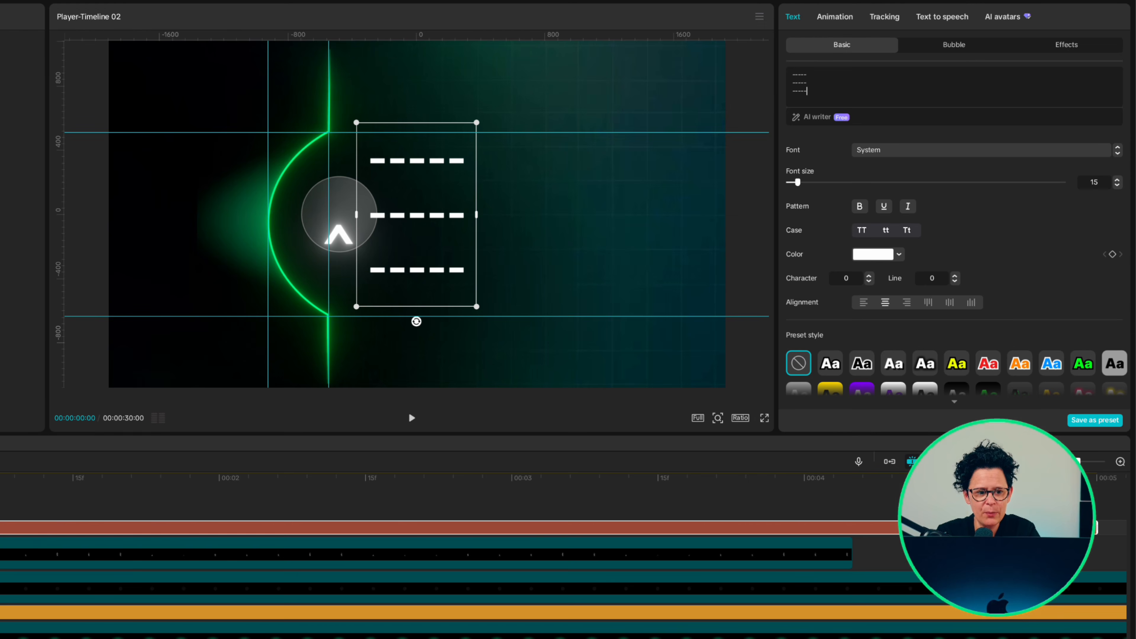
{"action": "key", "text": "Return"}
{"action": "type", "text": "----"}
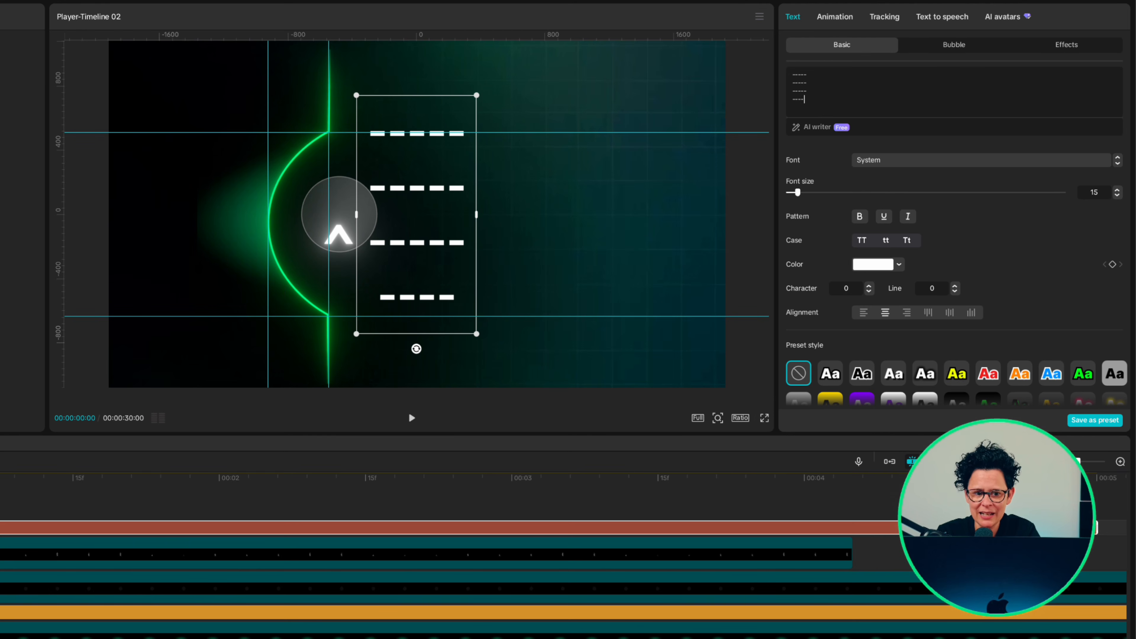
{"action": "type", "text": "------"}
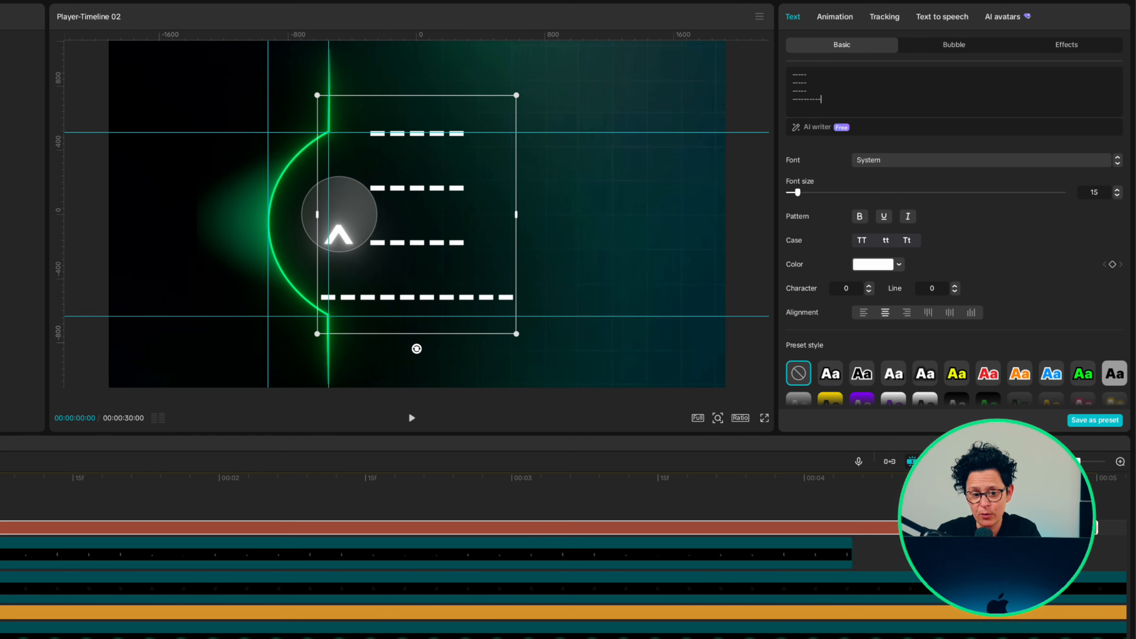
Colour the ten-dash row bright green and right-align the dash text.
{"action": "left_click", "coordinate": [866, 265]}
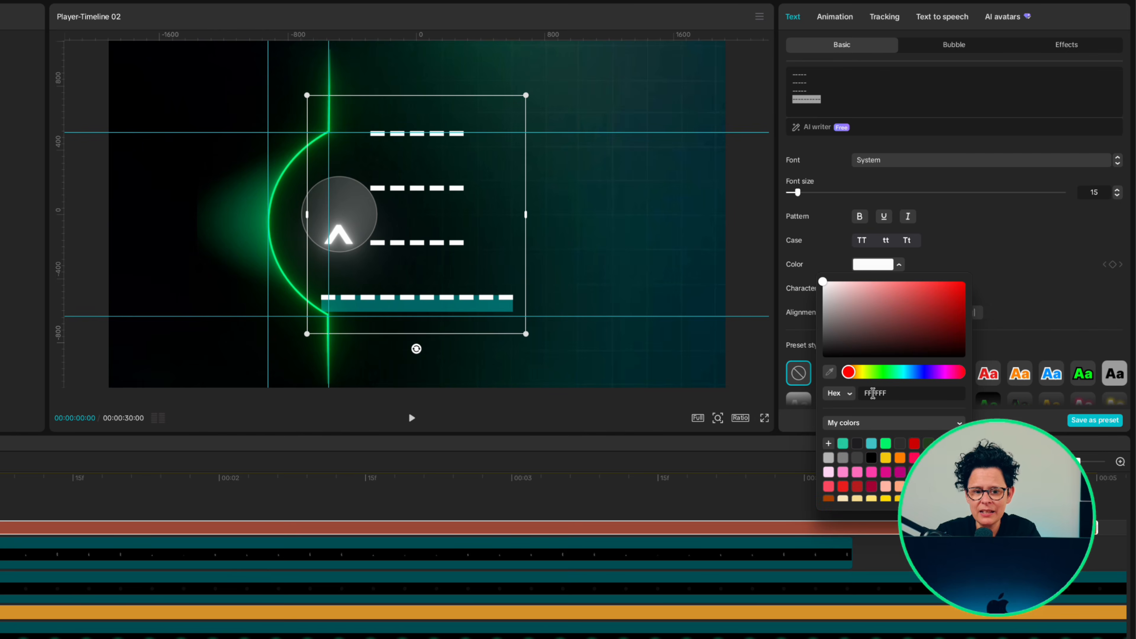
{"action": "left_click", "coordinate": [885, 444]}
{"action": "left_click", "coordinate": [835, 96]}
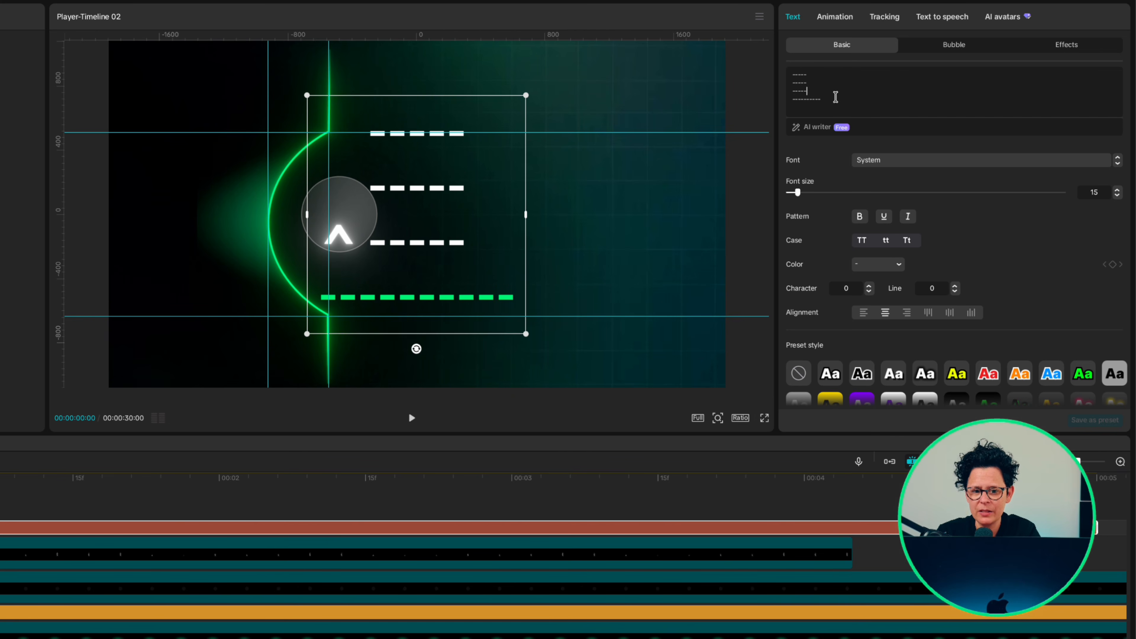
{"action": "left_click", "coordinate": [905, 314]}
Copy the four-row dash block and paste it repeatedly below itself to build a long ruler scale.
{"action": "left_click_drag", "start_coordinate": [823, 99], "coordinate": [788, 73]}
{"action": "key", "text": "super+c"}
{"action": "key", "text": "Return"}
{"action": "key", "text": "super+v"}
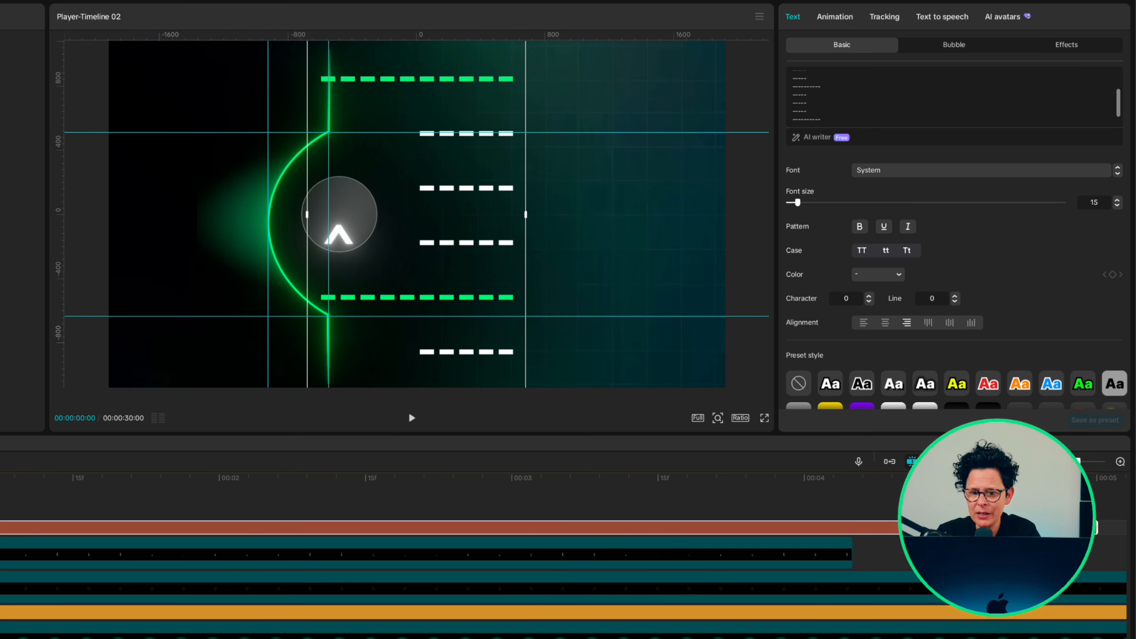
{"action": "key", "text": "super+v"}
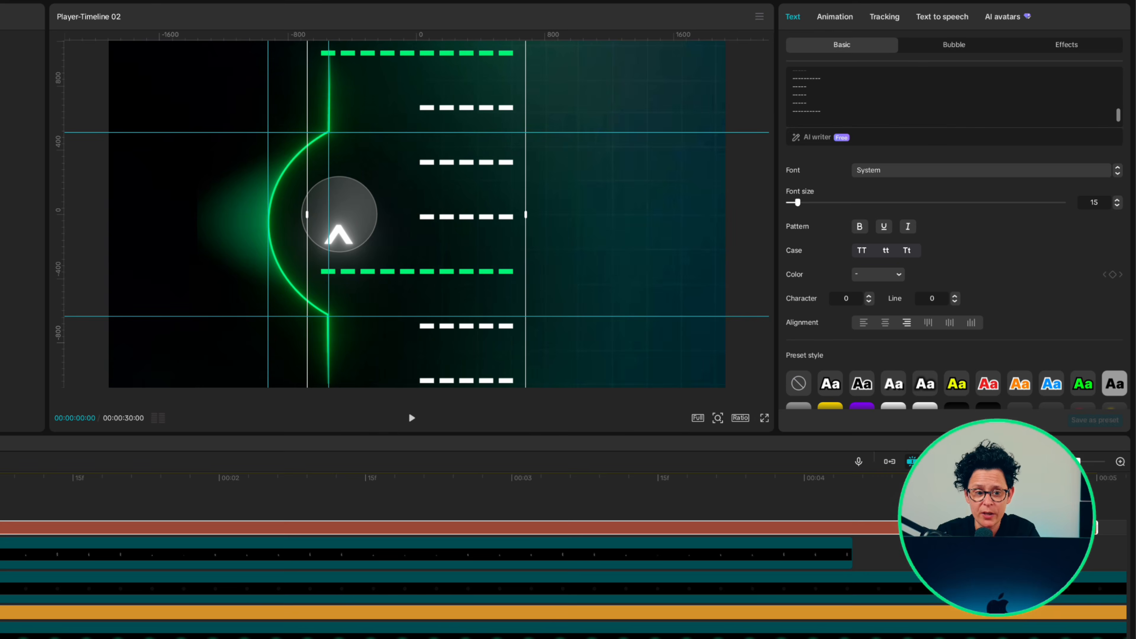
{"action": "key", "text": "BackSpace"}
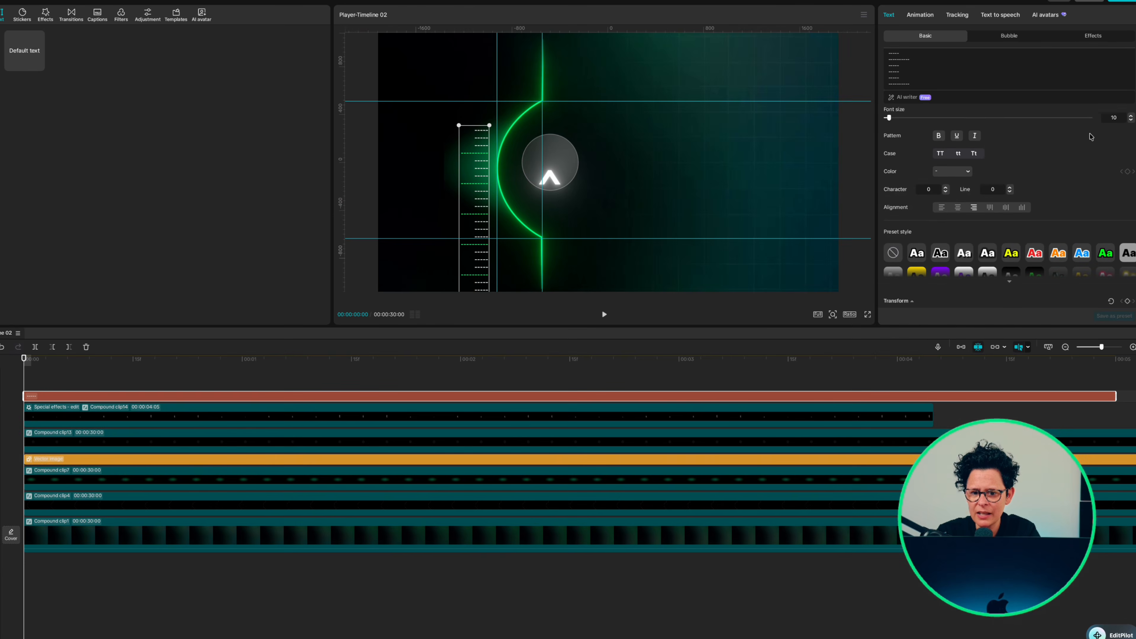
Add a position keyframe to the ruler text at the clip's start and align the ruler's right edge with the left vertical guide.
{"action": "scroll", "coordinate": [1091, 137], "scroll_direction": "down", "scroll_amount": 5}
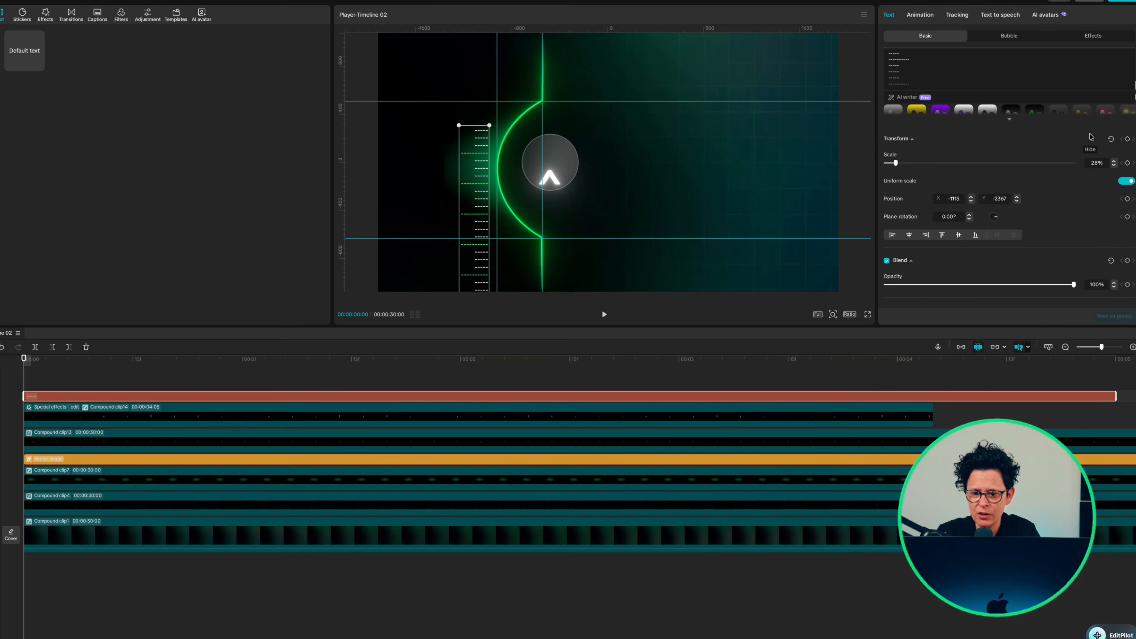
{"action": "left_click", "coordinate": [1127, 199]}
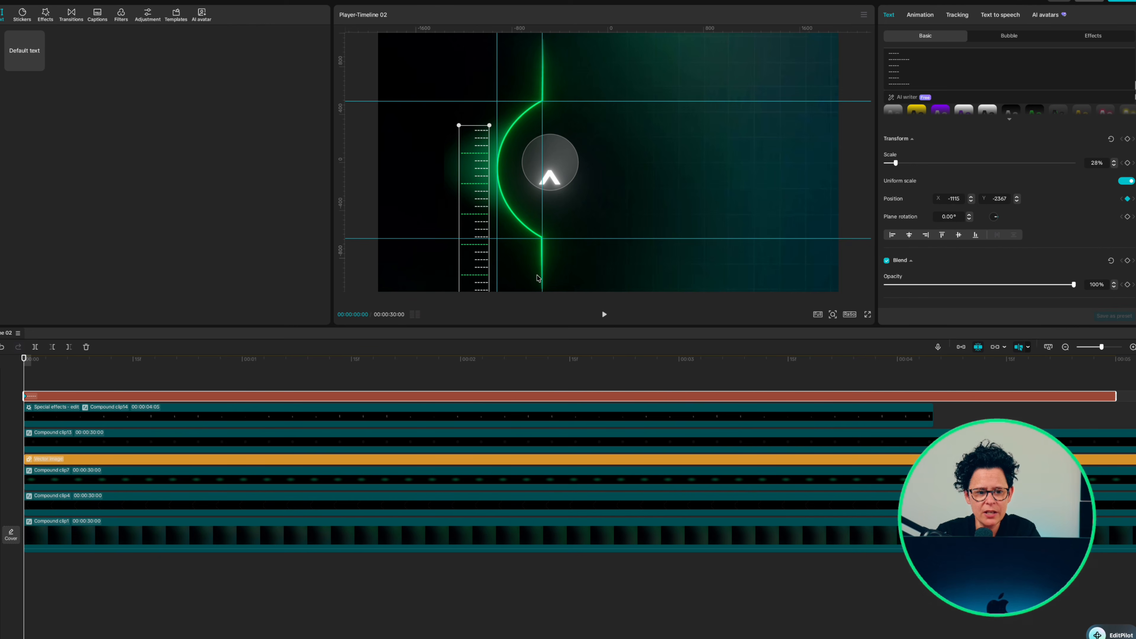
{"action": "left_click_drag", "start_coordinate": [474, 193], "coordinate": [477, 201]}
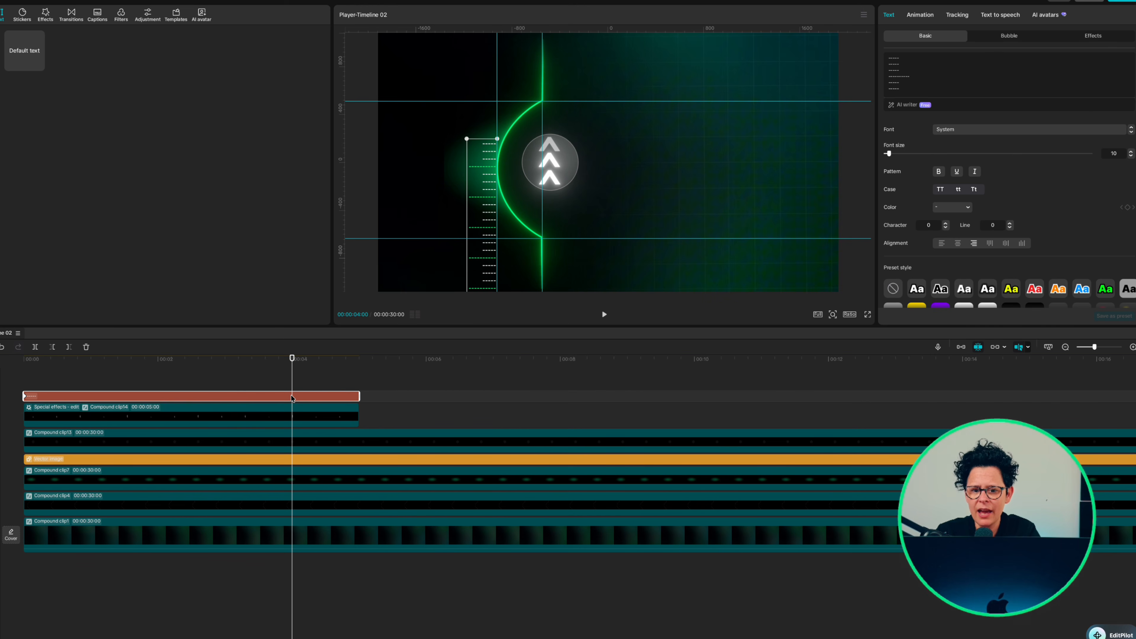
Move the ruler text straight up at the 4-second mark until its lower end sits near the arc's middle.
{"action": "left_click_drag", "start_coordinate": [489, 277], "coordinate": [490, 42]}
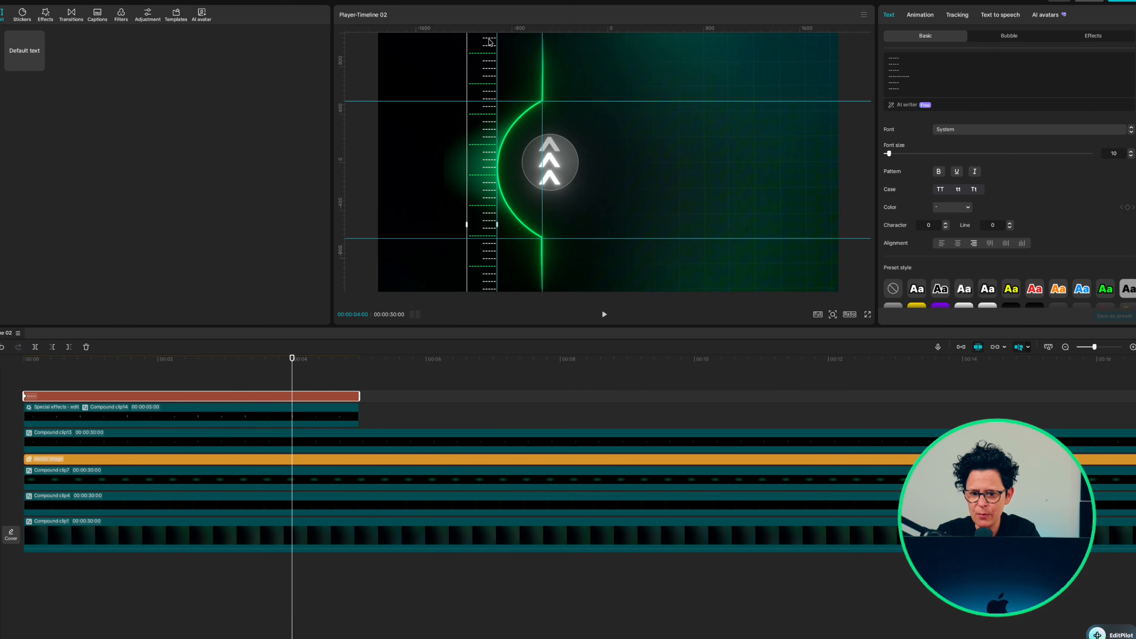
{"action": "left_click_drag", "start_coordinate": [483, 279], "coordinate": [483, 153]}
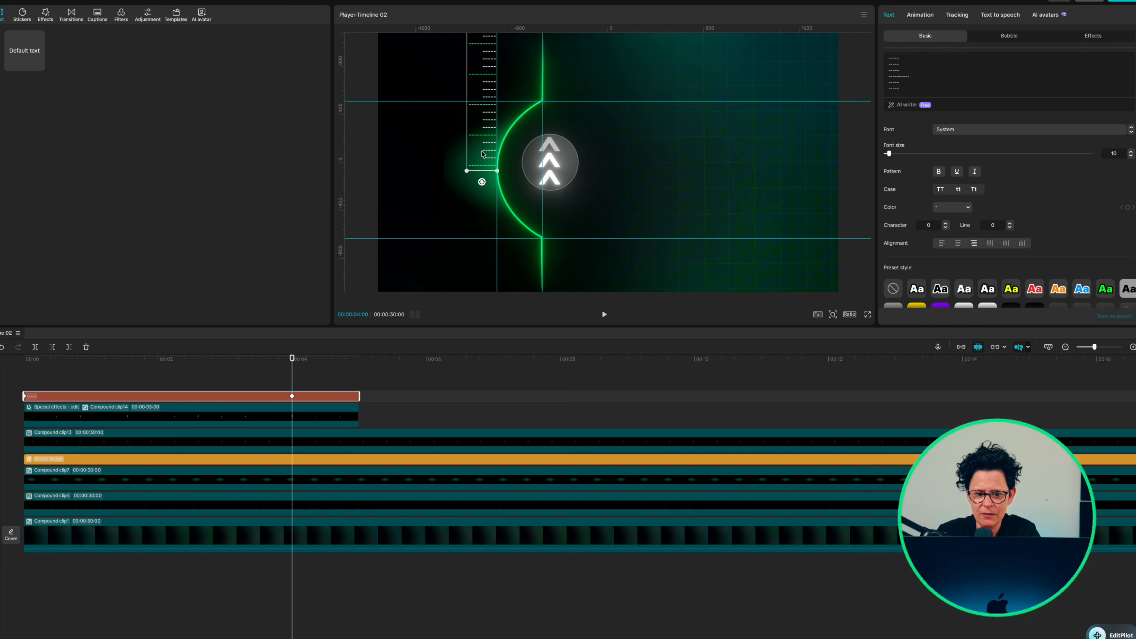
Apply an ease-in-out curve to the ruler's vertical position keyframes in the keyframe graph, and close the graph.
{"action": "key", "text": "alt+k"}
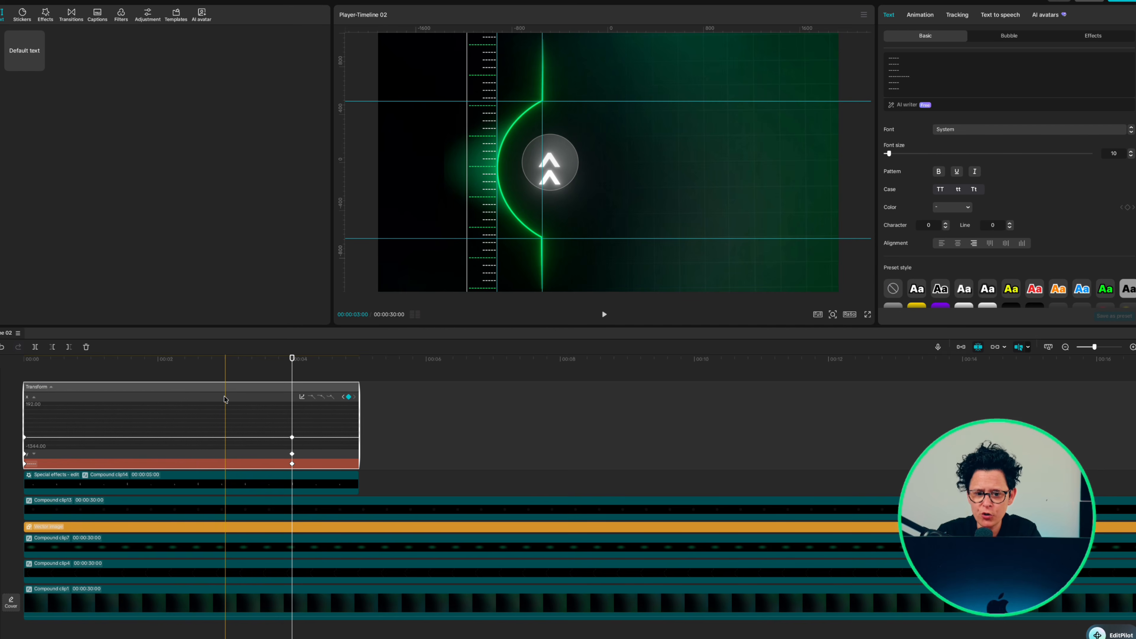
{"action": "left_click", "coordinate": [186, 453]}
{"action": "left_click", "coordinate": [241, 423]}
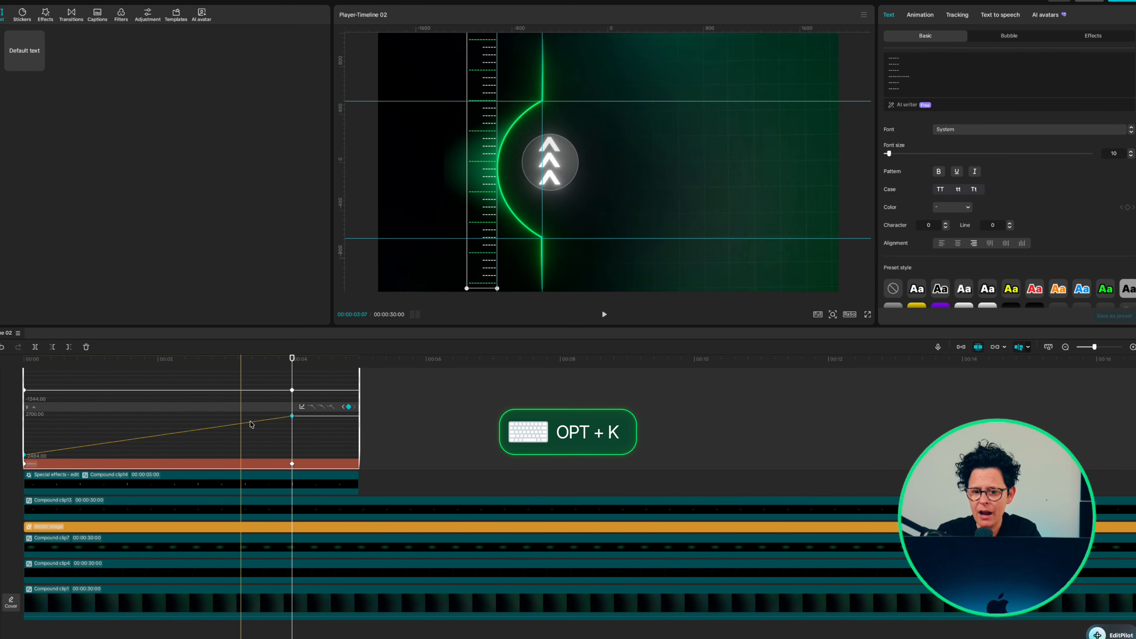
{"action": "left_click", "coordinate": [300, 405]}
{"action": "left_click", "coordinate": [437, 485]}
{"action": "left_click", "coordinate": [313, 413]}
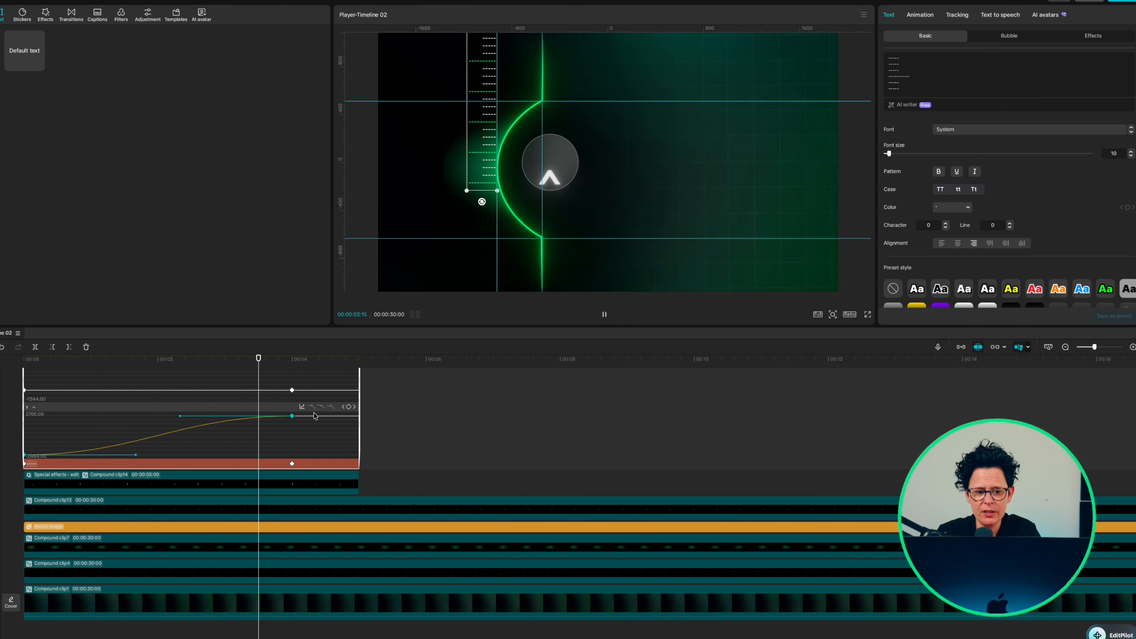
{"action": "key", "text": "alt+k"}
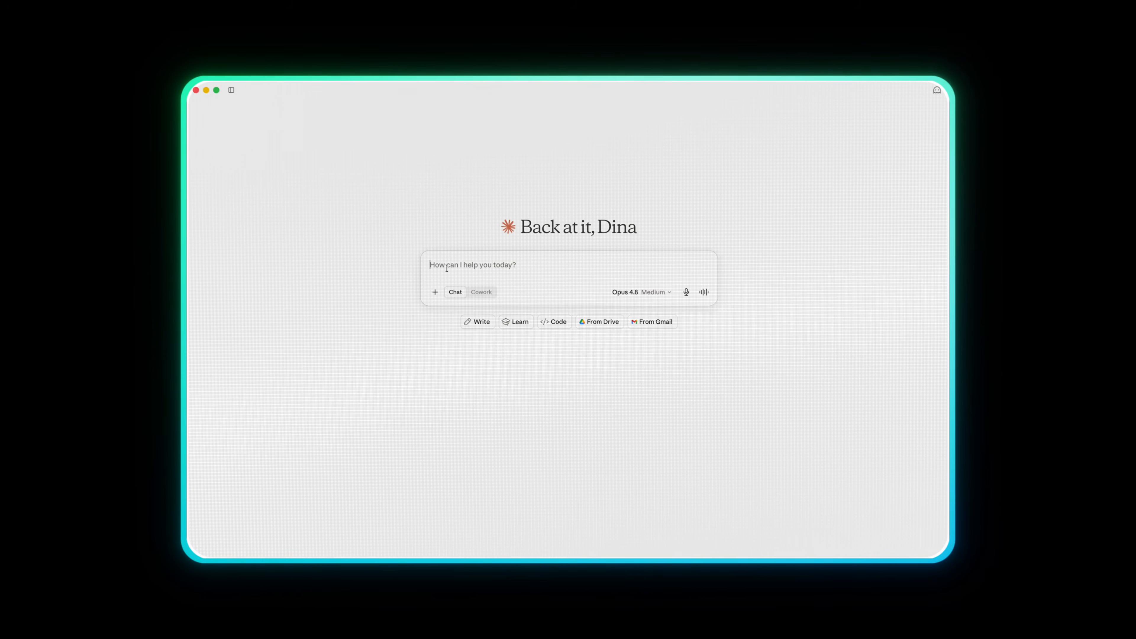
Switch to Claude and write a prompt for a downloadable .srt file listing every month from October 2024 to July 2026, with 3 blank lines between entries.
{"action": "type", "text": "Create a downloadable .srt file containing every month from October 2024 to July 2026 in chronological order. Format each entry as an abbreviated month followed by the full year, for example Oct 2024. Put each month on a separate line using a single line break, with 3 blank lines between entries. The entire output must be one continuous text block that I can paste into a single CapCut text layer. Generate the actual file using Python and attach it for download. Do not give me code, instructions or a download link unless the file has actually been created."}
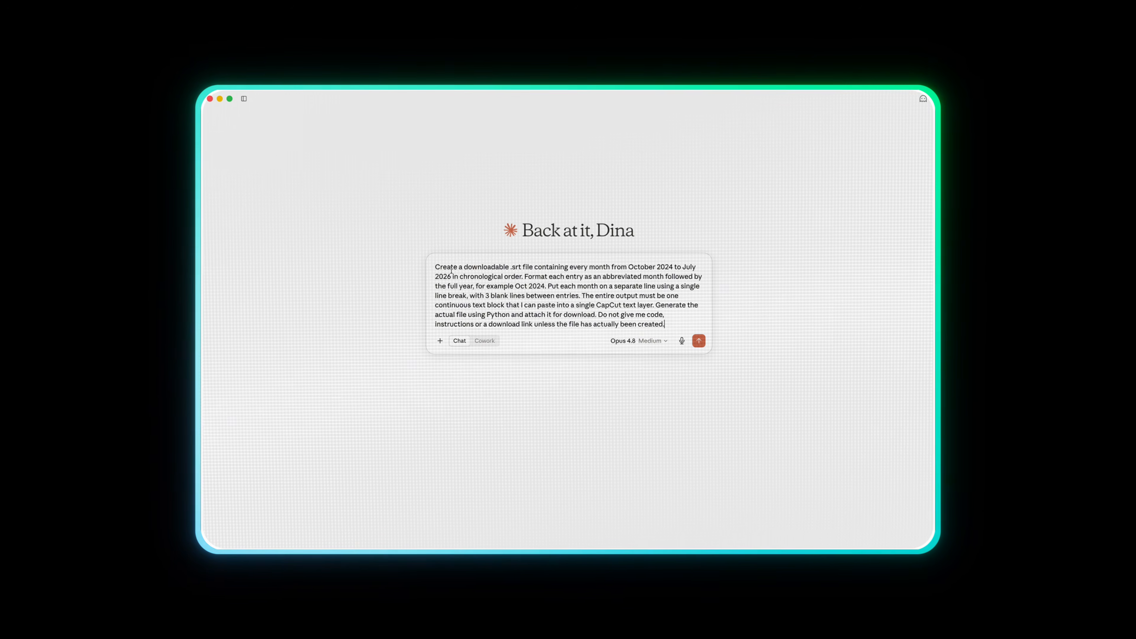
Submit the month-list prompt in Claude, and switch to CapCut to place the .srt captions on a new track at the timeline's start.
{"action": "left_click", "coordinate": [703, 343]}
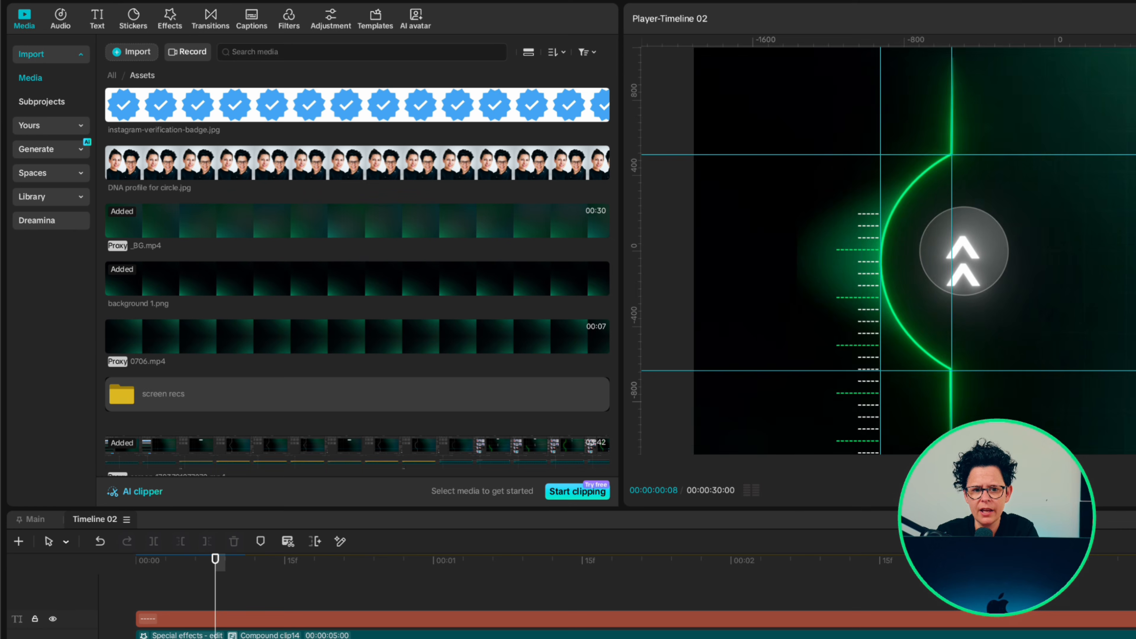
{"action": "left_click", "coordinate": [98, 20]}
{"action": "left_click", "coordinate": [42, 202]}
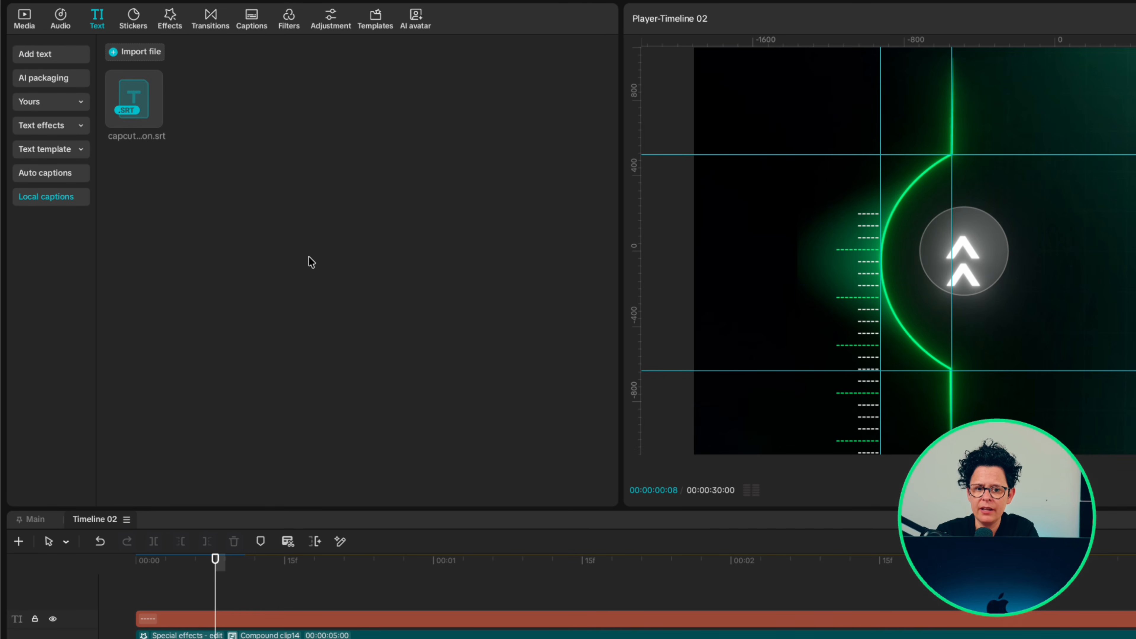
{"action": "left_click_drag", "start_coordinate": [119, 101], "coordinate": [136, 600]}
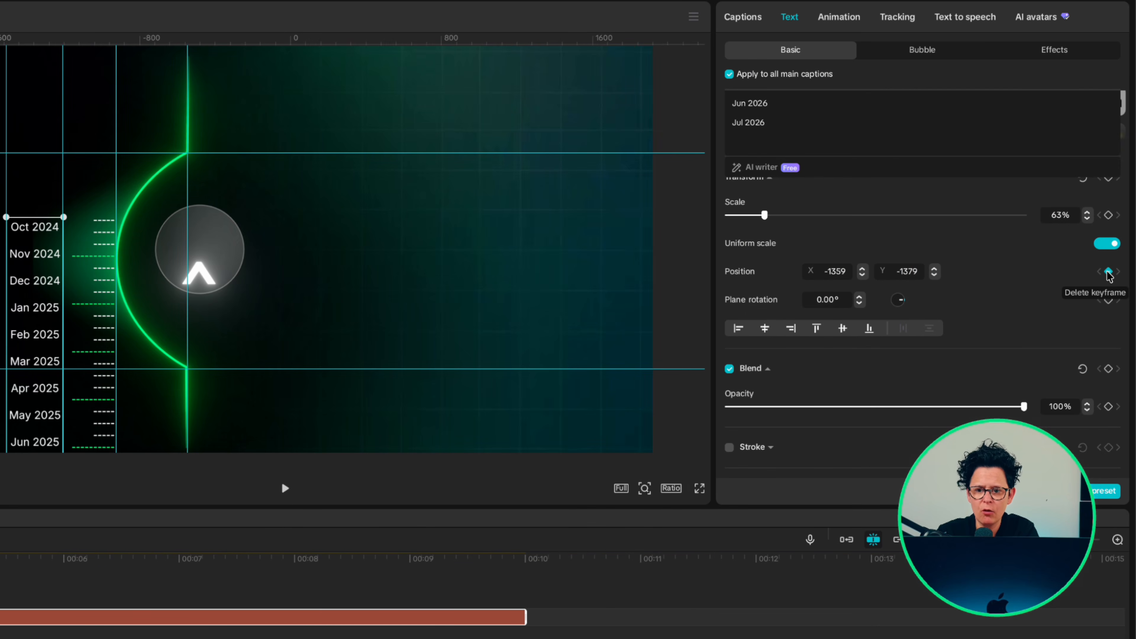
Lower the month list to about Y -1537 at the clip's start, and move it up to about Y 1477 at 4 seconds.
{"action": "left_click_drag", "start_coordinate": [29, 265], "coordinate": [30, 294]}
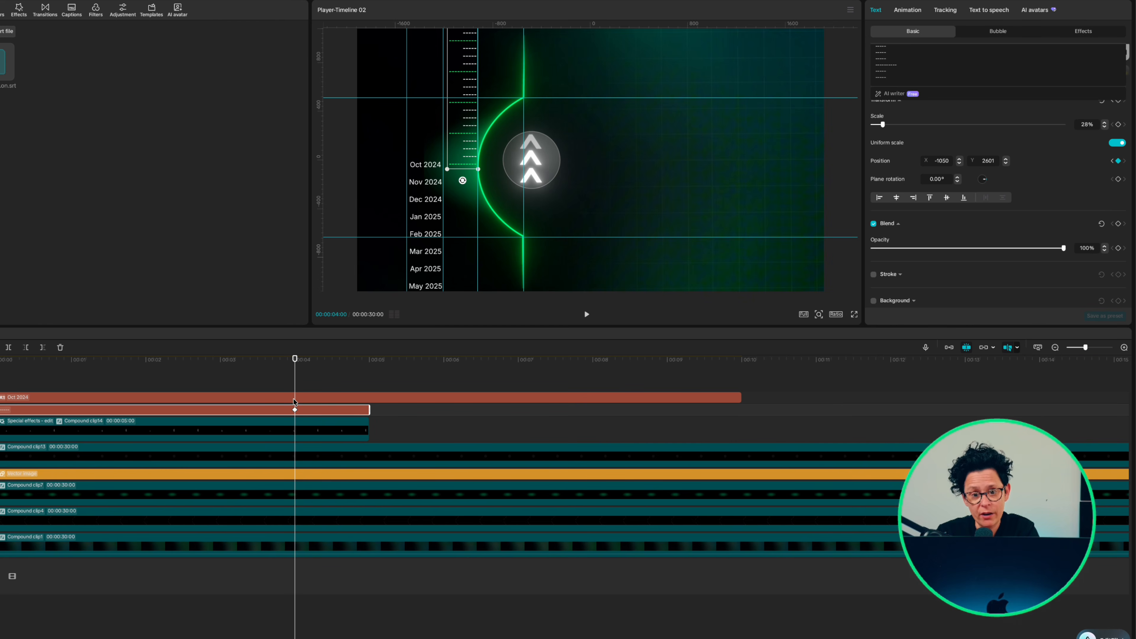
{"action": "left_click", "coordinate": [293, 397]}
{"action": "left_click_drag", "start_coordinate": [432, 264], "coordinate": [426, 19]}
{"action": "left_click_drag", "start_coordinate": [430, 226], "coordinate": [434, 119]}
Apply the Ease preset curve to the month list's vertical position keyframes, and close the keyframe graph.
{"action": "double_click", "coordinate": [200, 398]}
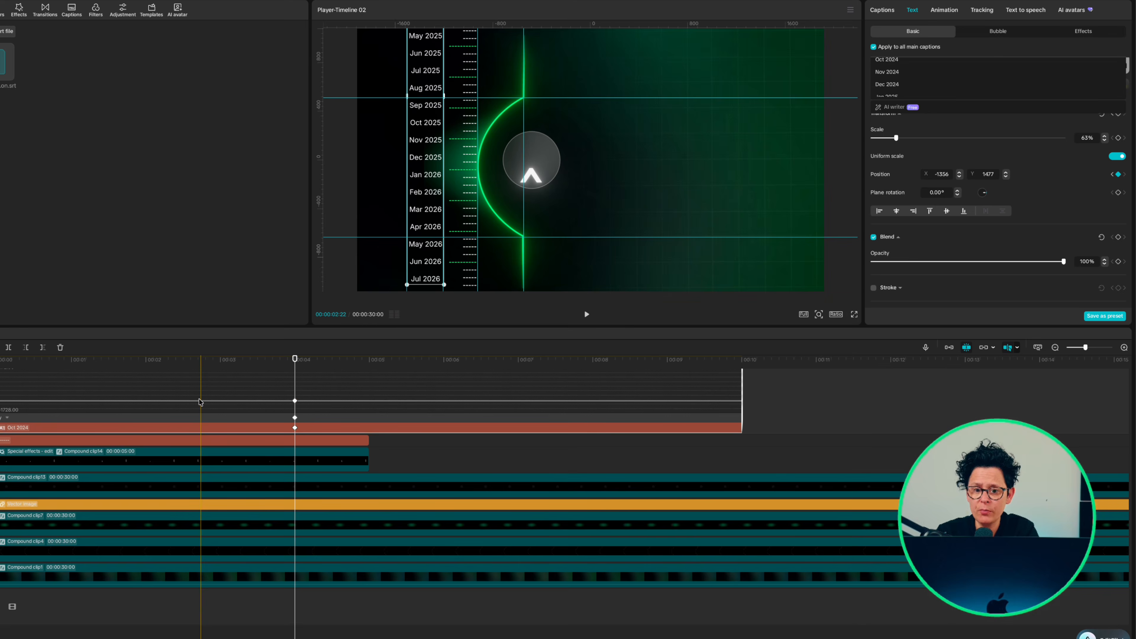
{"action": "scroll", "coordinate": [199, 401], "scroll_direction": "up", "scroll_amount": 2}
{"action": "scroll", "coordinate": [197, 414], "scroll_direction": "down", "scroll_amount": 3}
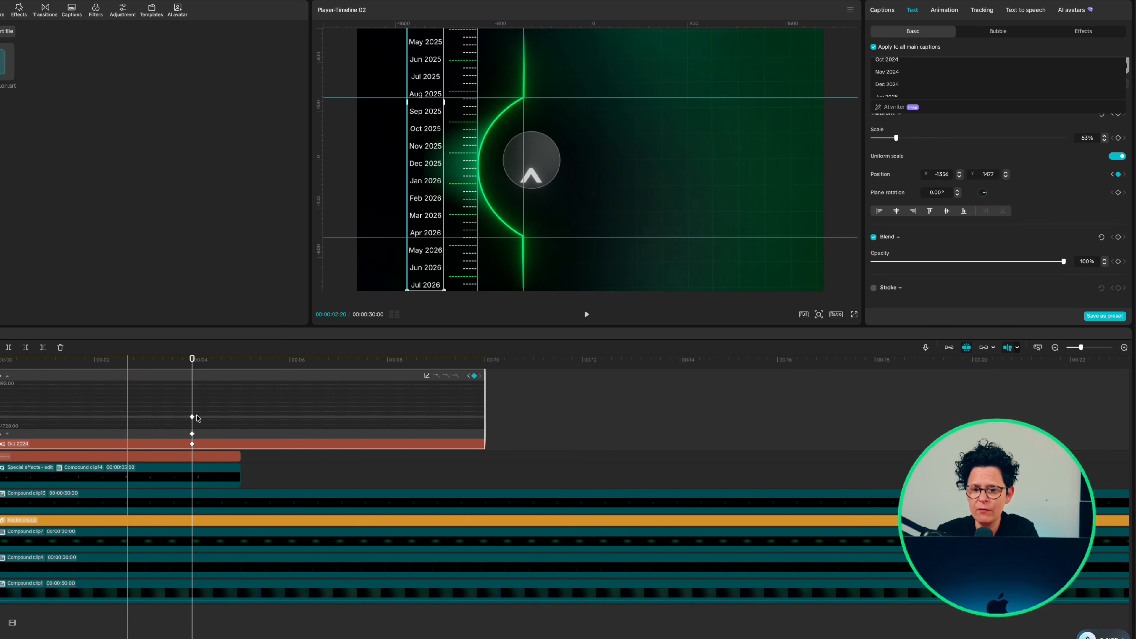
{"action": "scroll", "coordinate": [112, 437], "scroll_direction": "up", "scroll_amount": 2}
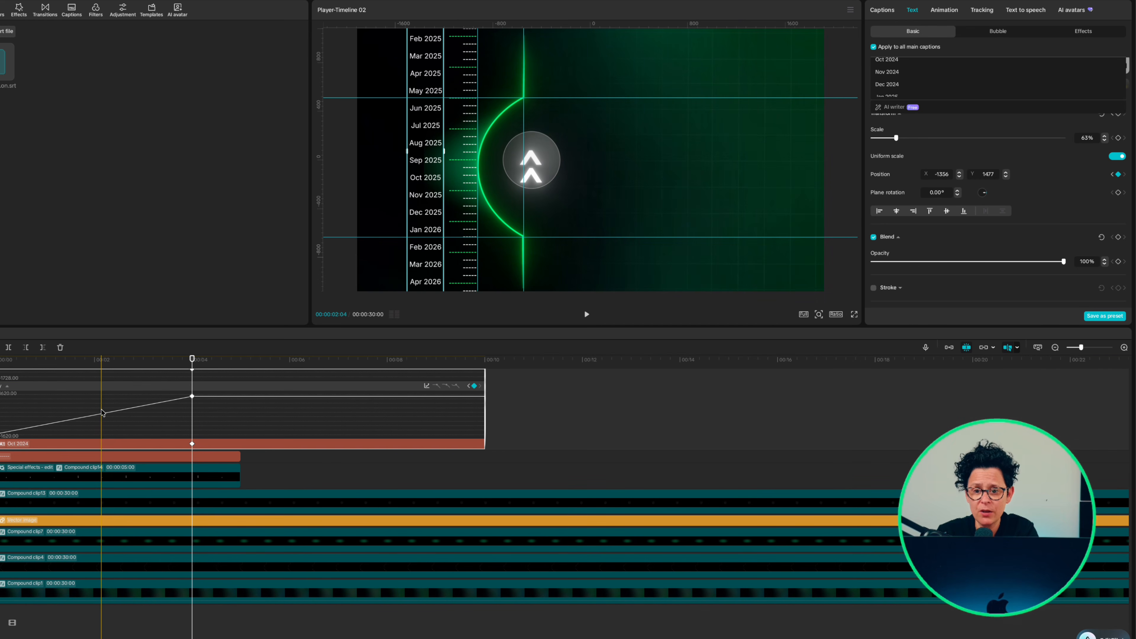
{"action": "left_click", "coordinate": [426, 386]}
{"action": "left_click", "coordinate": [366, 444]}
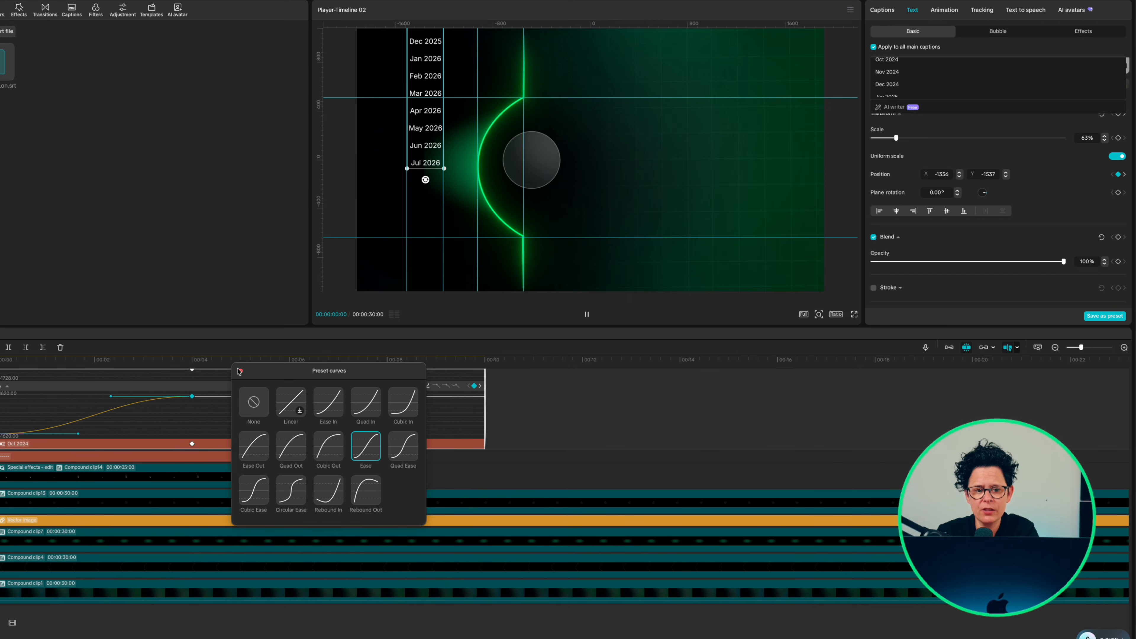
{"action": "left_click", "coordinate": [238, 372]}
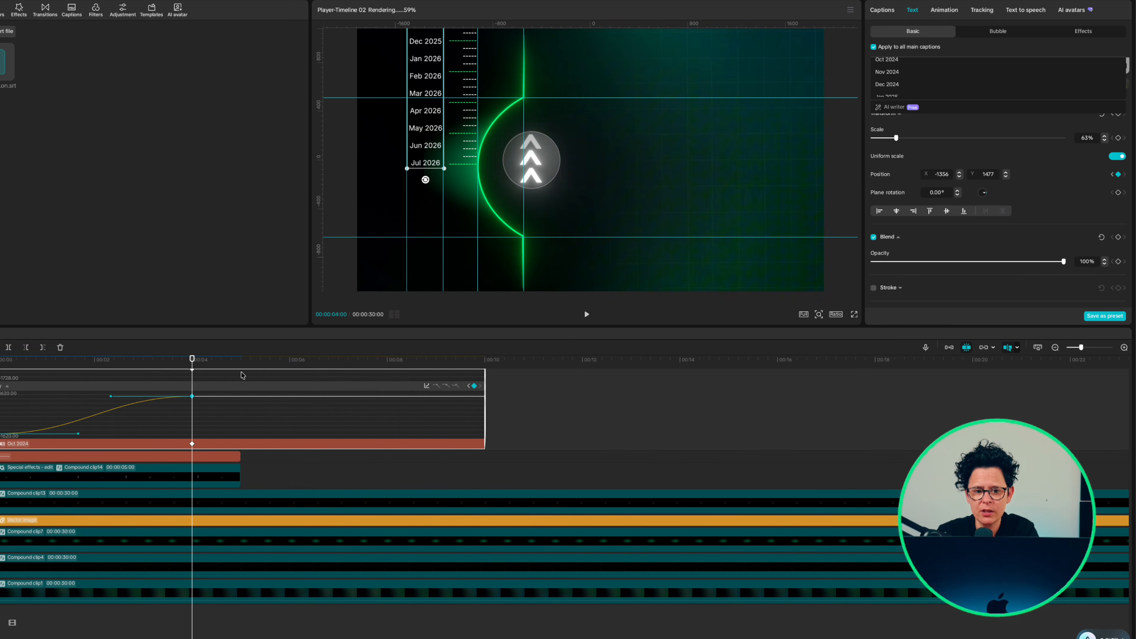
{"action": "key", "text": "alt+k"}
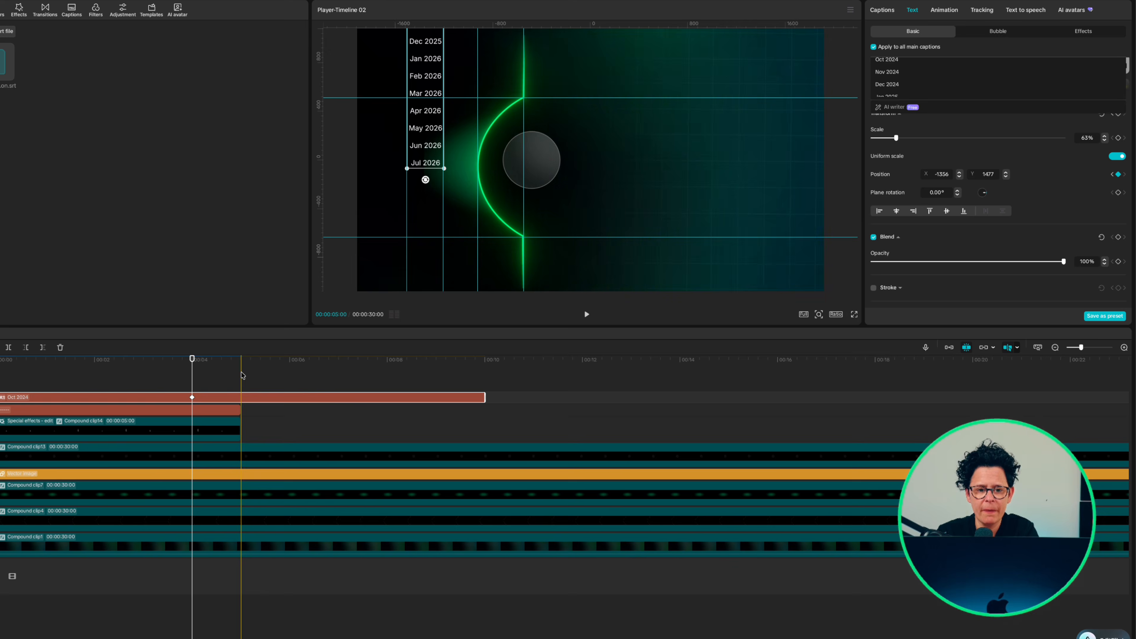
Trim the month list to the ruler text's end at 5 seconds, and combine both texts into a compound clip.
{"action": "key", "text": "w"}
{"action": "left_click", "coordinate": [235, 410]}
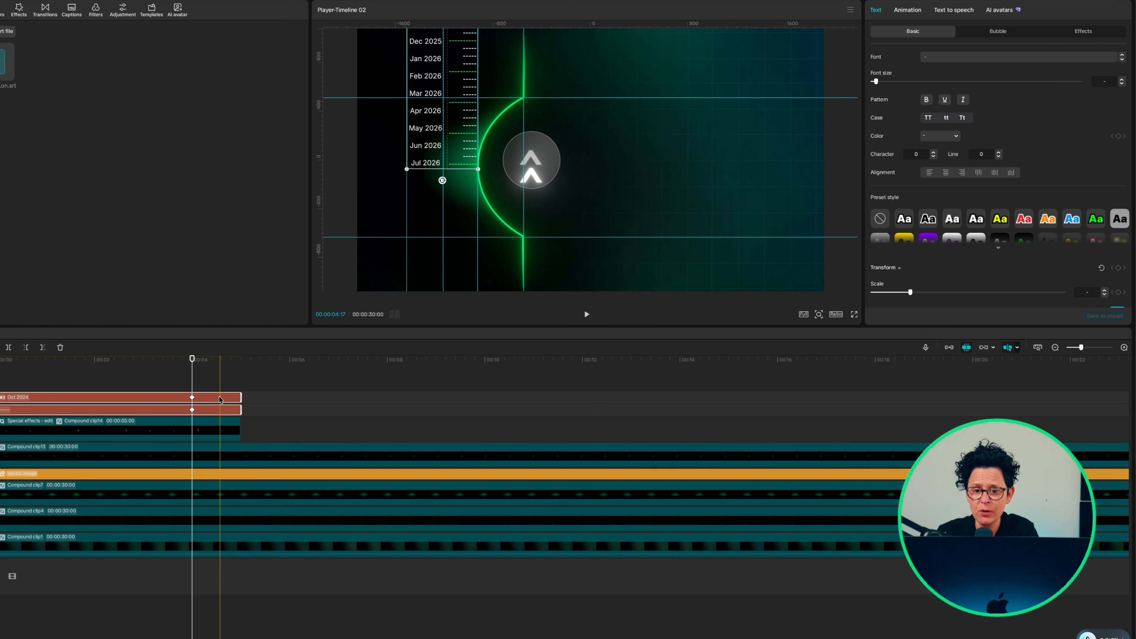
{"action": "key", "text": "alt+g"}
Add Glow 2 with a reduced size to the months compound clip, and mask it with a 538 by 205 rectangle at X -616, feather 70.
{"action": "left_click_drag", "start_coordinate": [6, 230], "coordinate": [109, 403]}
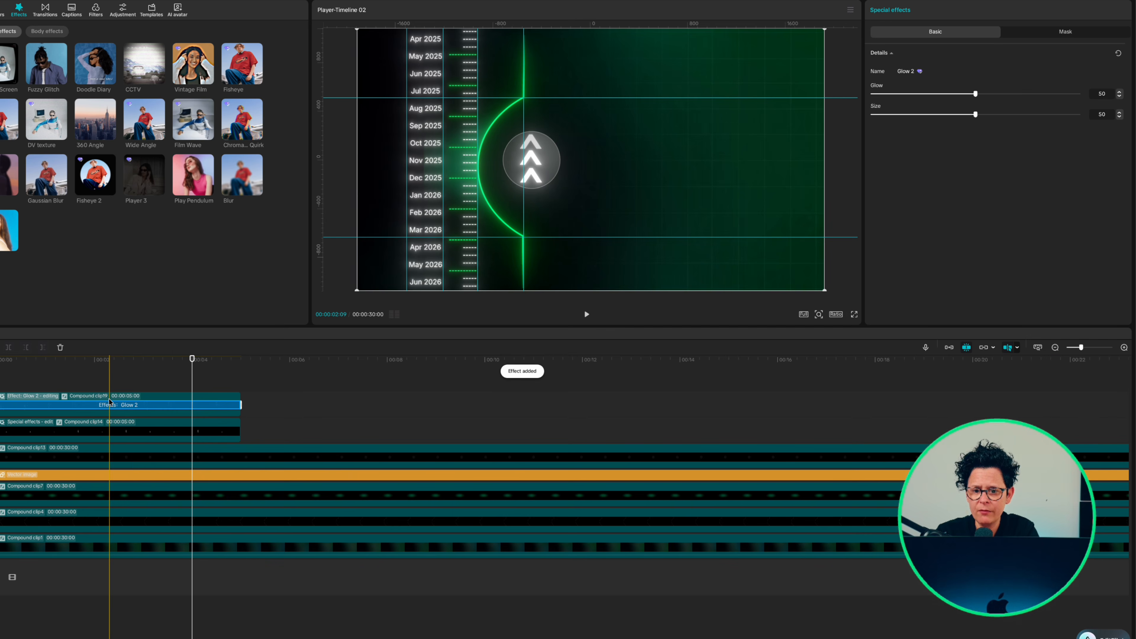
{"action": "left_click_drag", "start_coordinate": [975, 114], "coordinate": [902, 115]}
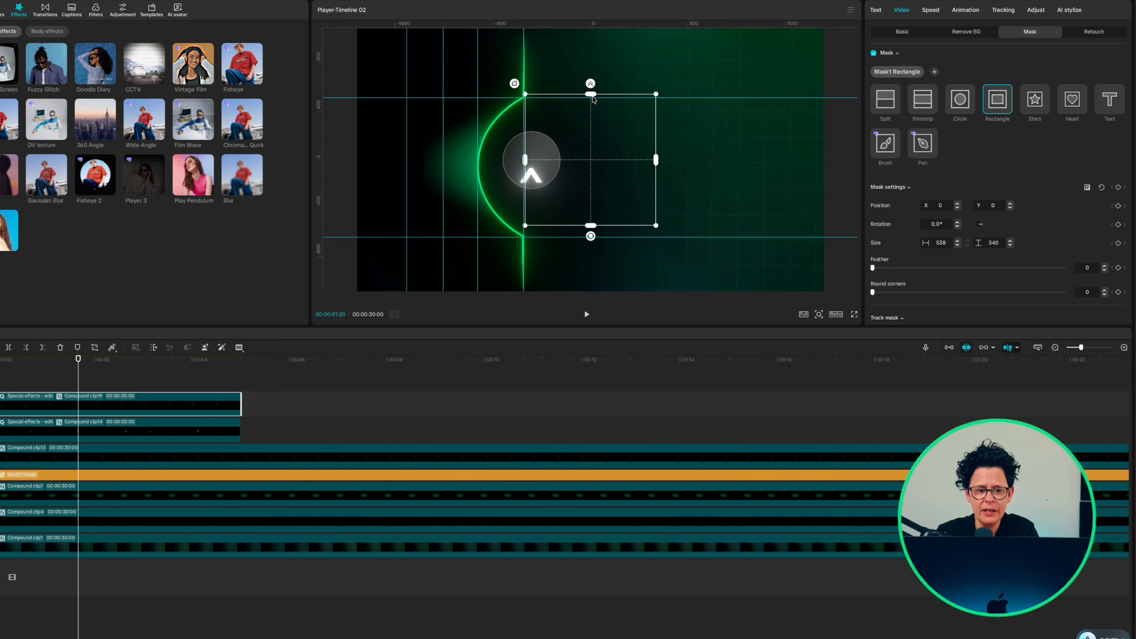
{"action": "left_click_drag", "start_coordinate": [591, 129], "coordinate": [483, 141]}
{"action": "left_click_drag", "start_coordinate": [948, 268], "coordinate": [987, 269]}
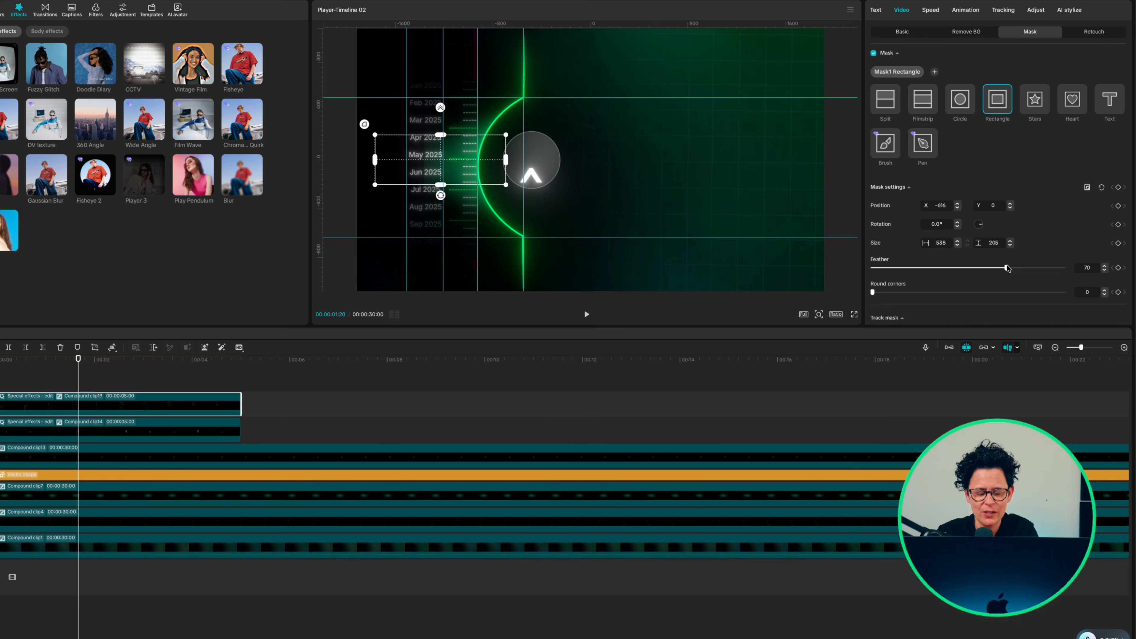
{"action": "left_click", "coordinate": [24, 380]}
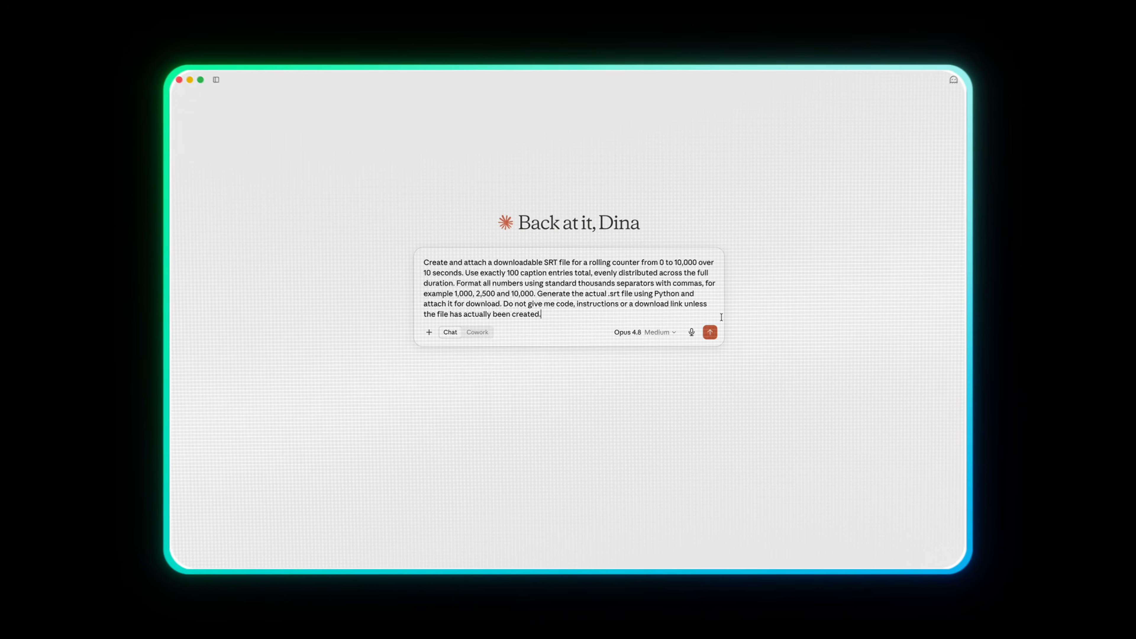
Submit the Claude prompt for a 0 to 10,000 counter .srt, and place its imported captions at the timeline's start in CapCut.
{"action": "left_click", "coordinate": [710, 332]}
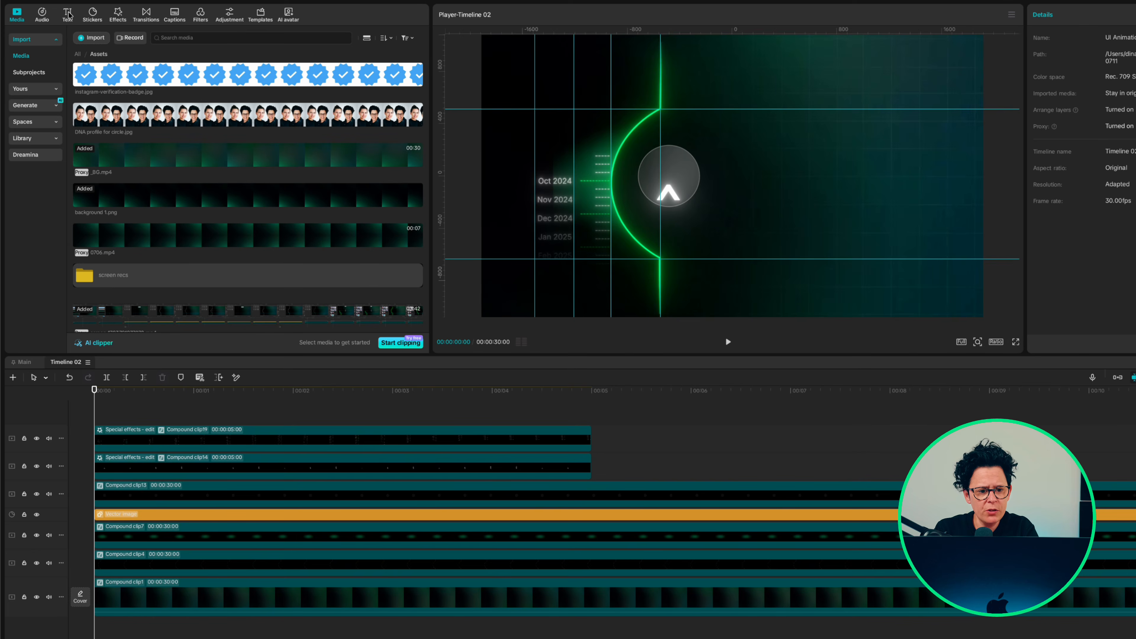
{"action": "left_click", "coordinate": [68, 13]}
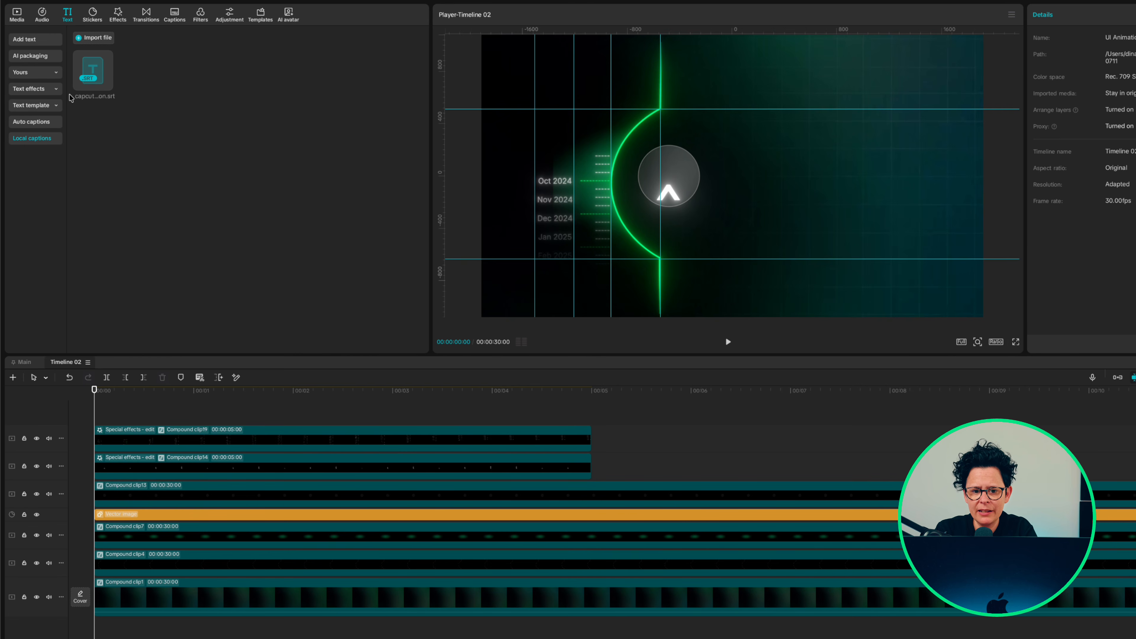
{"action": "left_click", "coordinate": [104, 40]}
{"action": "left_click_drag", "start_coordinate": [93, 71], "coordinate": [96, 427]}
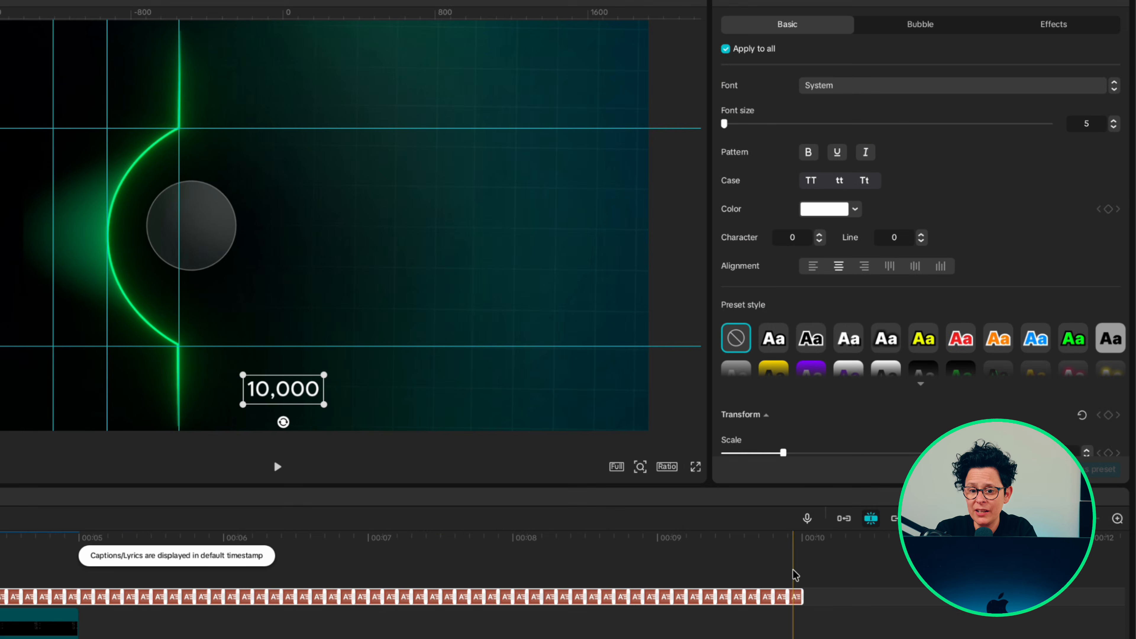
Lengthen the final 10,000 caption, and set all counter captions in Inter SemiBold with character spacing -1, enlarged and placed right of the circle.
{"action": "left_click", "coordinate": [887, 523]}
{"action": "left_click_drag", "start_coordinate": [894, 543], "coordinate": [1135, 529]}
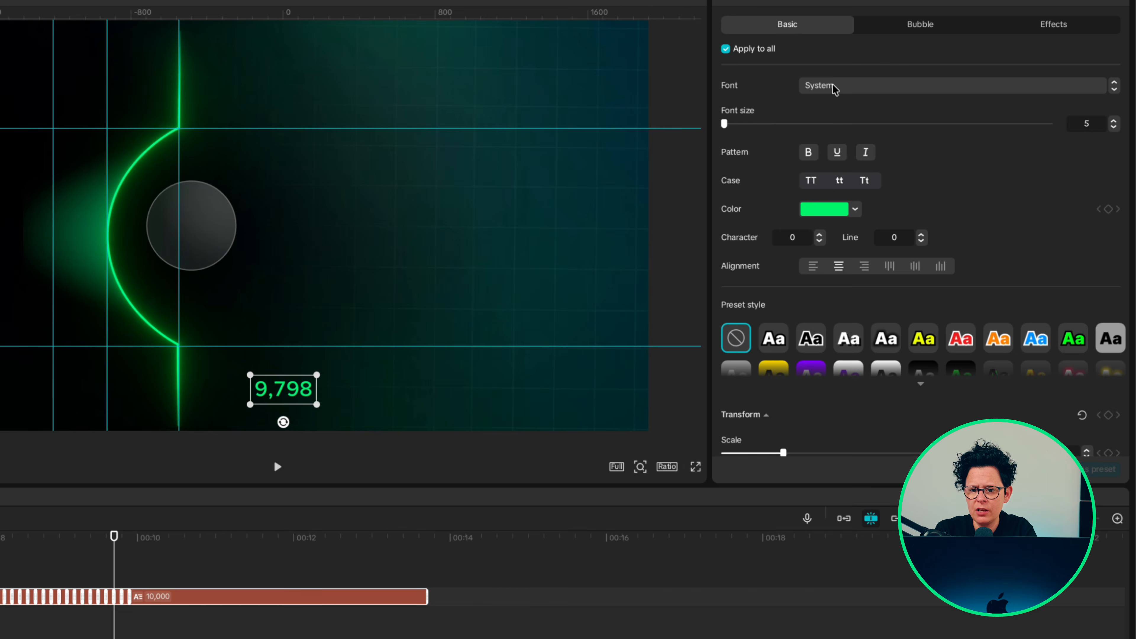
{"action": "left_click", "coordinate": [835, 87]}
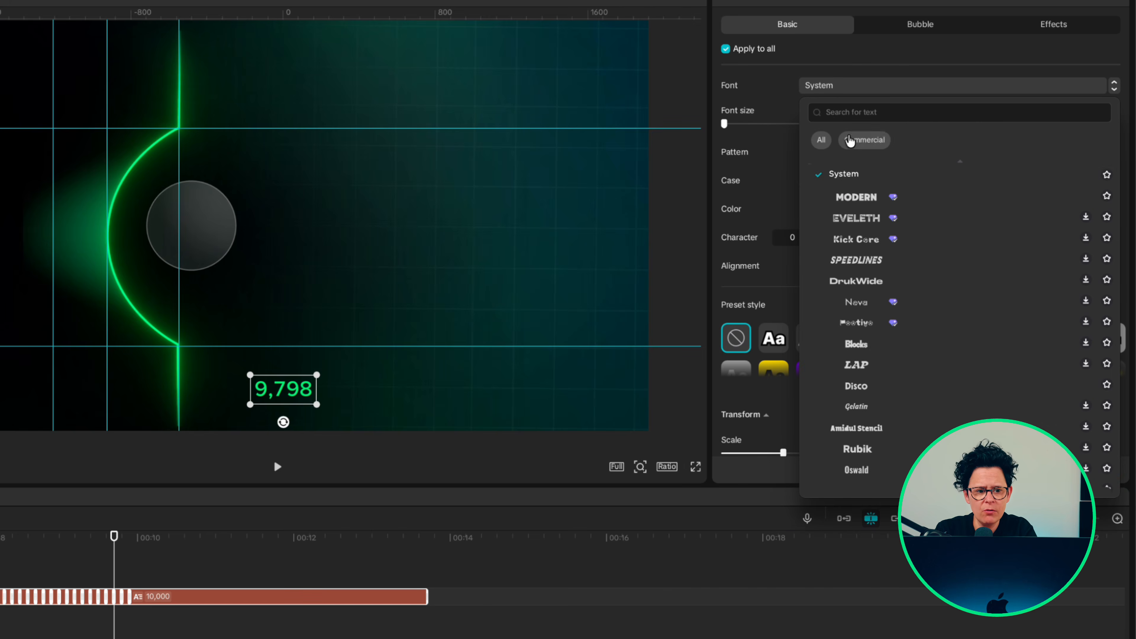
{"action": "left_click", "coordinate": [858, 230]}
{"action": "left_click_drag", "start_coordinate": [312, 375], "coordinate": [348, 360]}
{"action": "mouse_move", "coordinate": [114, 536]}
{"action": "left_mouse_down"}
{"action": "mouse_move", "coordinate": [76, 537]}
{"action": "mouse_move", "coordinate": [98, 537]}
{"action": "left_mouse_up"}
{"action": "left_click_drag", "start_coordinate": [298, 395], "coordinate": [393, 230]}
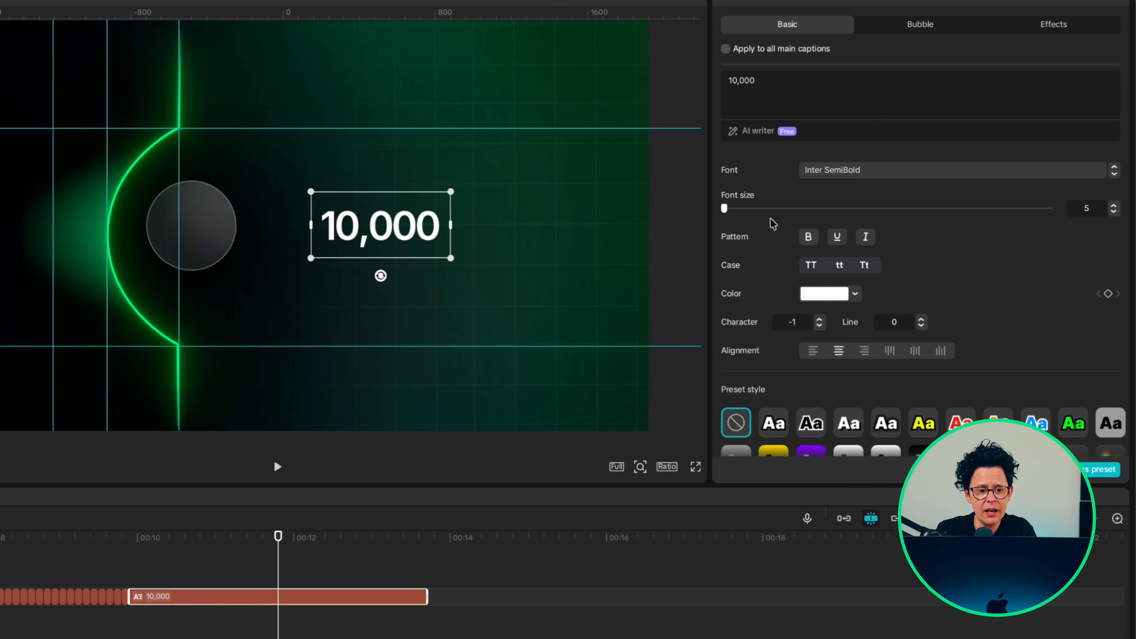
Set only the final 10,000 caption's color to green 00F46B.
{"action": "left_click", "coordinate": [817, 299]}
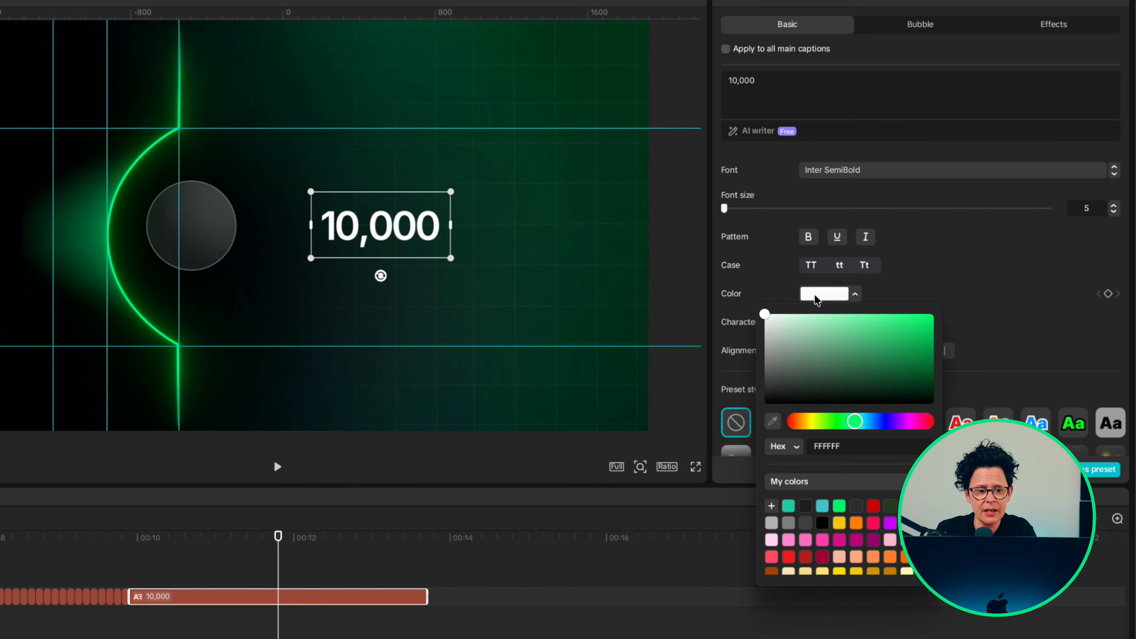
{"action": "left_click", "coordinate": [839, 507]}
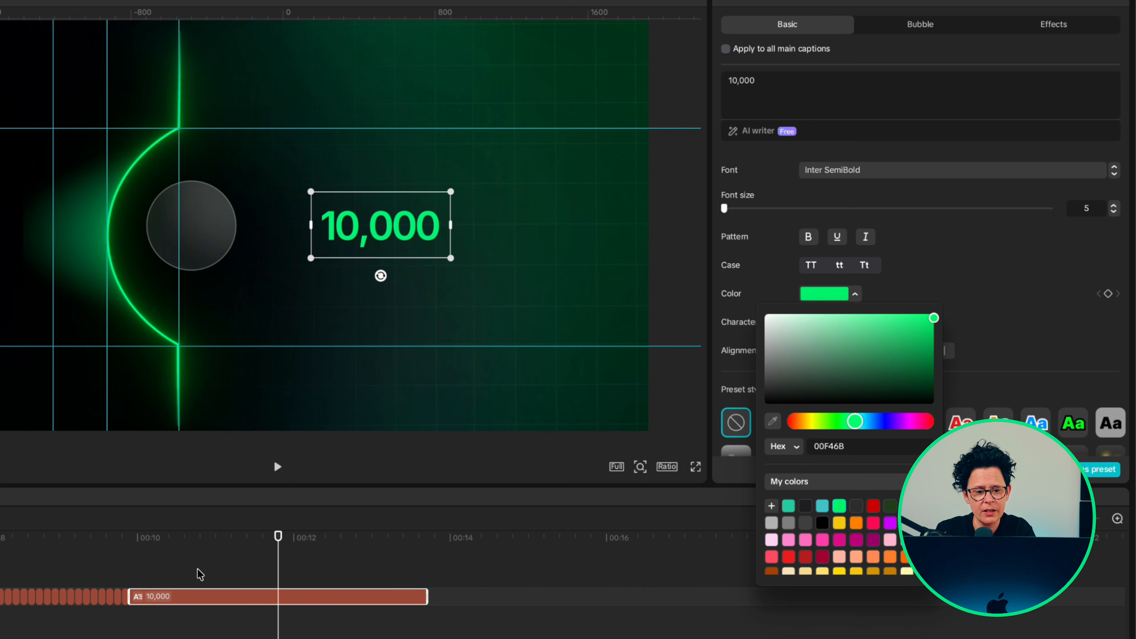
{"action": "left_click", "coordinate": [198, 577]}
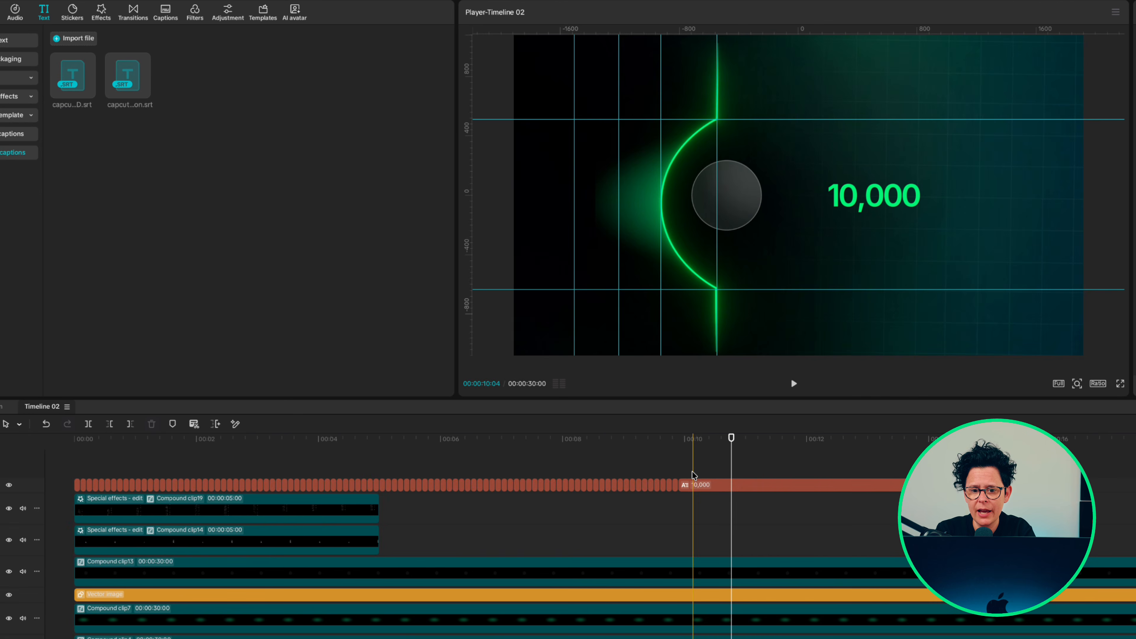
Combine the counter captions into a compound clip with Glow 2, and speed it up to a 5-second duration.
{"action": "left_click", "coordinate": [693, 484]}
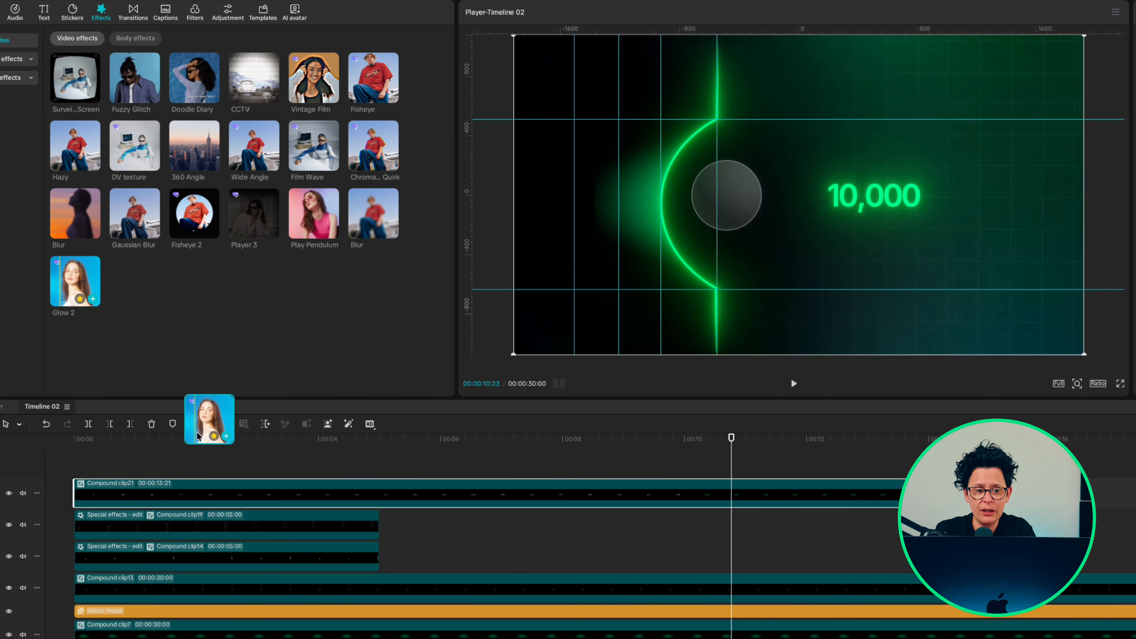
{"action": "left_click_drag", "start_coordinate": [208, 418], "coordinate": [253, 497]}
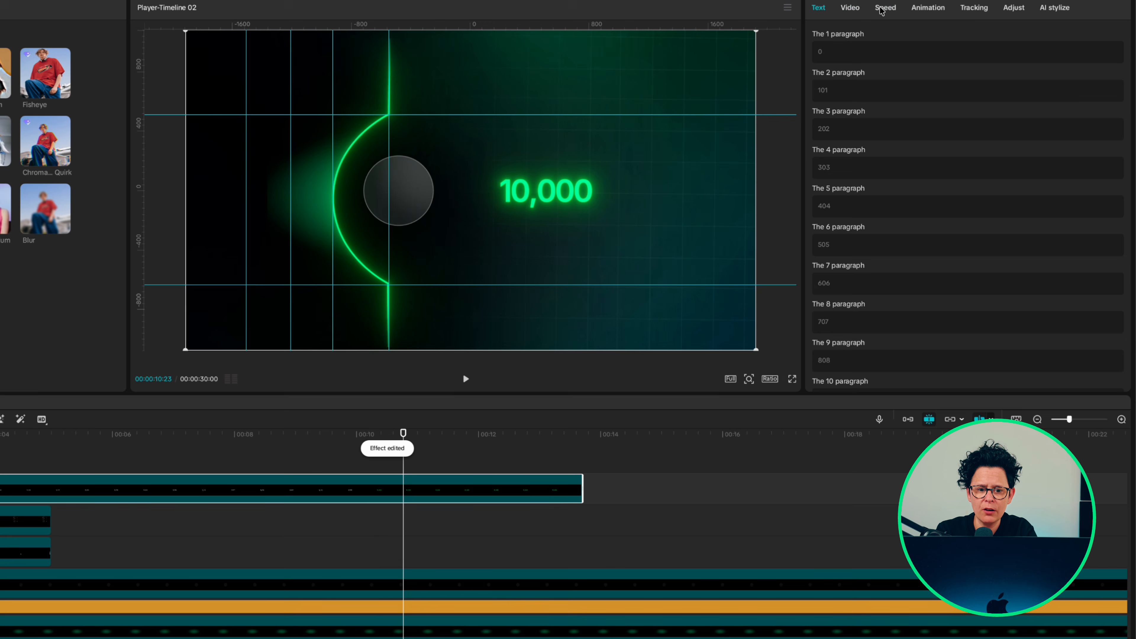
{"action": "left_click", "coordinate": [883, 9]}
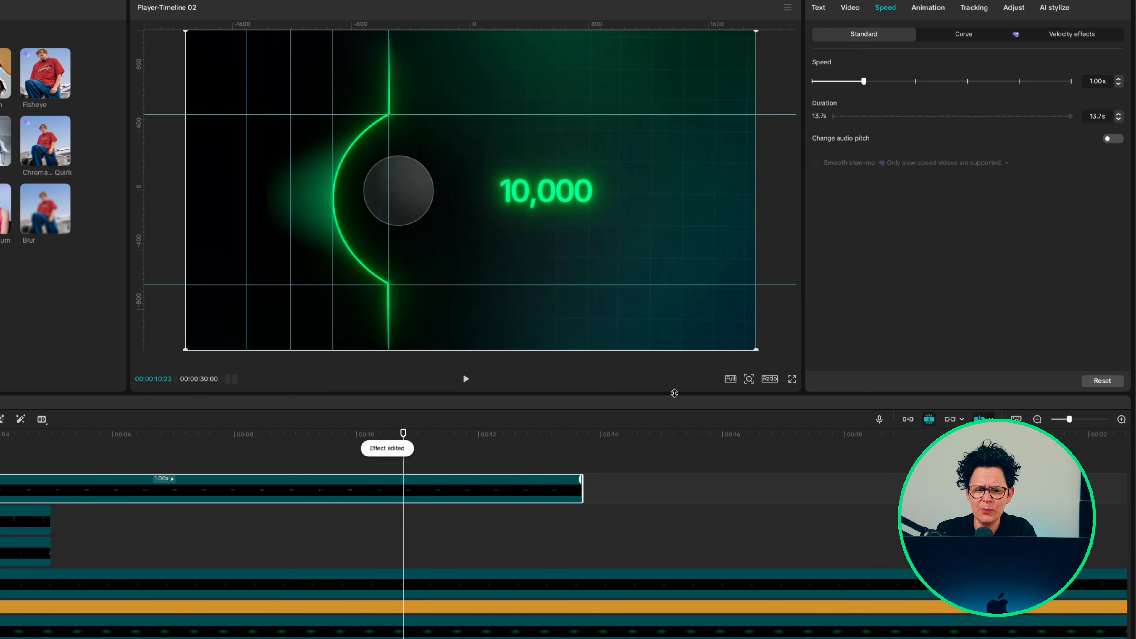
{"action": "left_click_drag", "start_coordinate": [581, 489], "coordinate": [48, 505]}
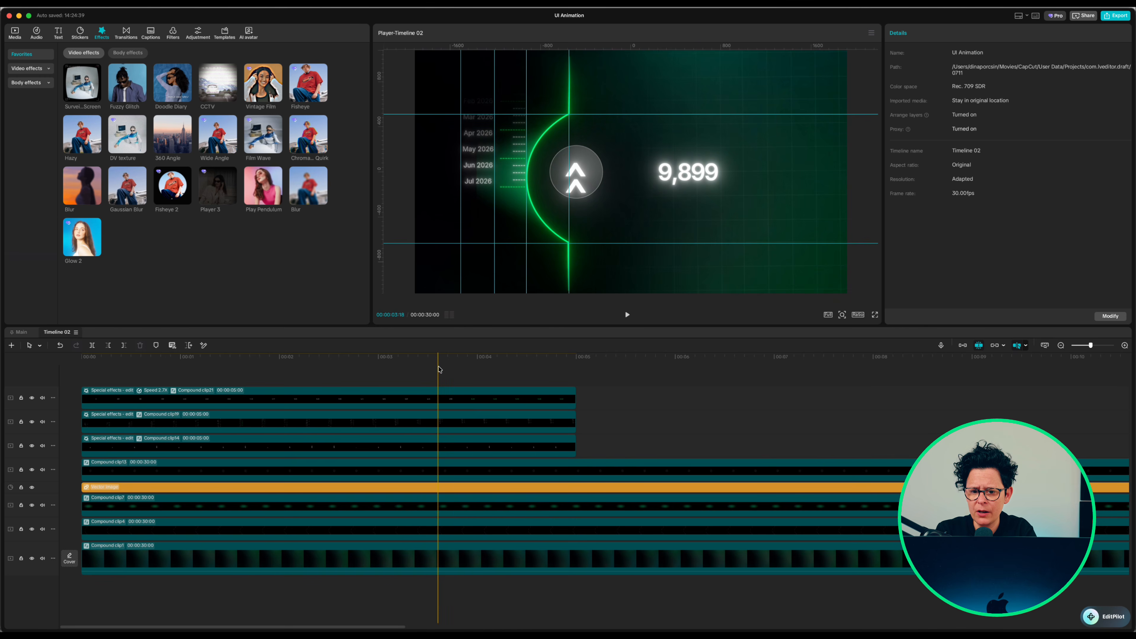
Split the counter clip at 00:00:03:19, where the green 10,000 begins, and add a Fade In animation to the second part.
{"action": "key", "text": "Right"}
{"action": "left_click", "coordinate": [445, 392]}
{"action": "key", "text": "super+b"}
{"action": "left_click", "coordinate": [978, 33]}
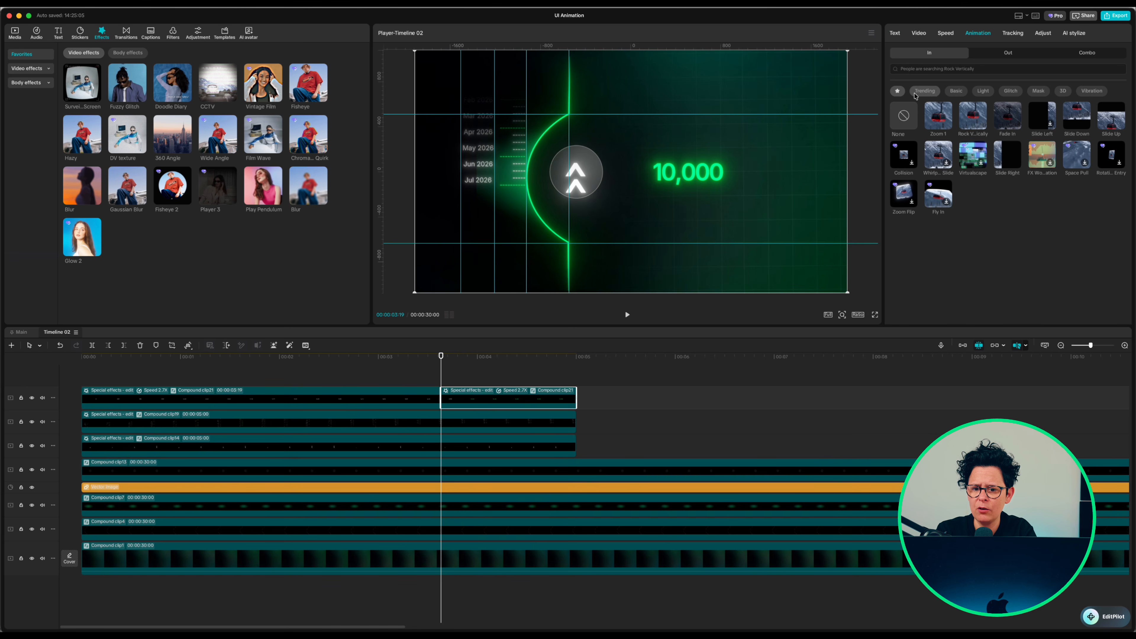
{"action": "left_click", "coordinate": [1006, 116]}
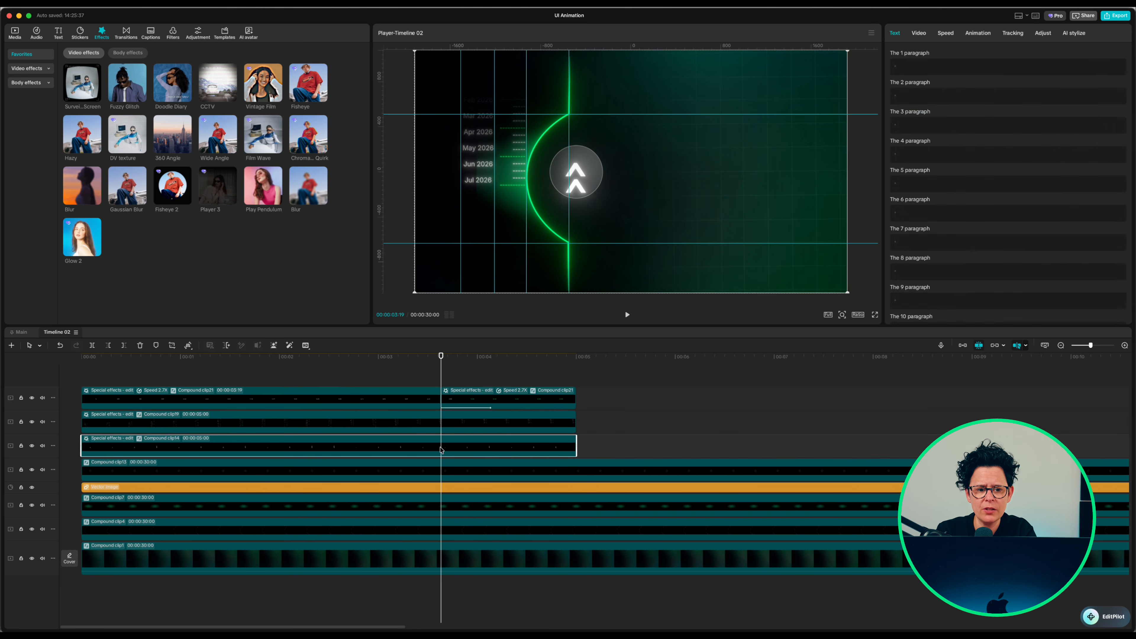
Split the arrows compound clip at 00:00:03:19, and split the arrow text layers inside its second part at the same time.
{"action": "key", "text": "super+b"}
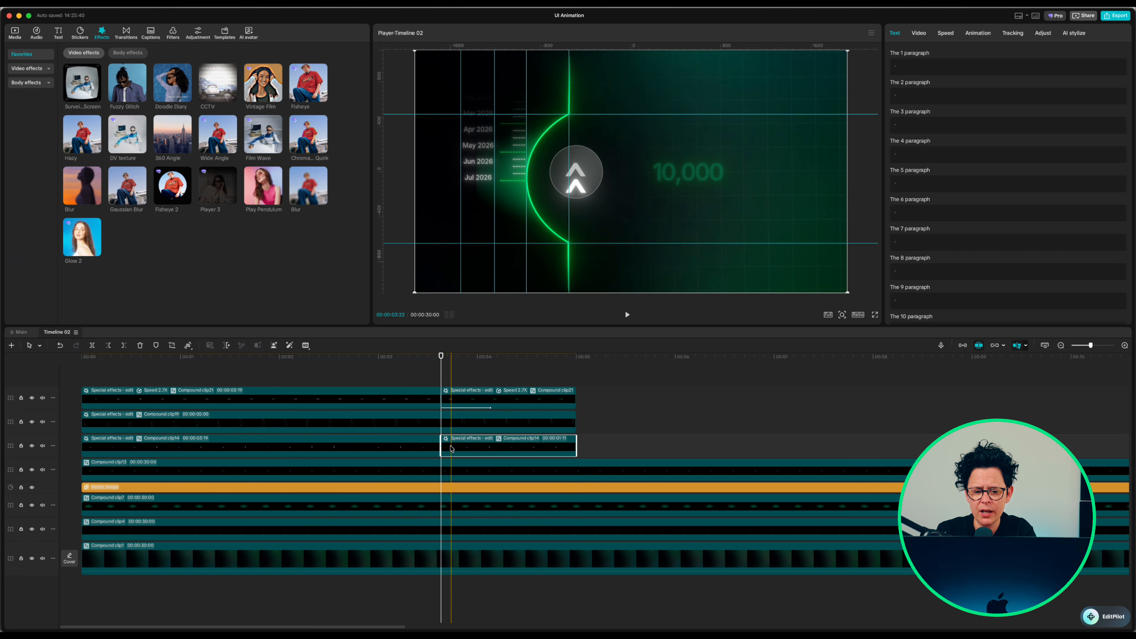
{"action": "double_click", "coordinate": [451, 449]}
{"action": "left_click", "coordinate": [118, 445]}
{"action": "key", "text": "super+b"}
{"action": "key", "text": "super+equal"}
{"action": "key", "text": "super+equal"}
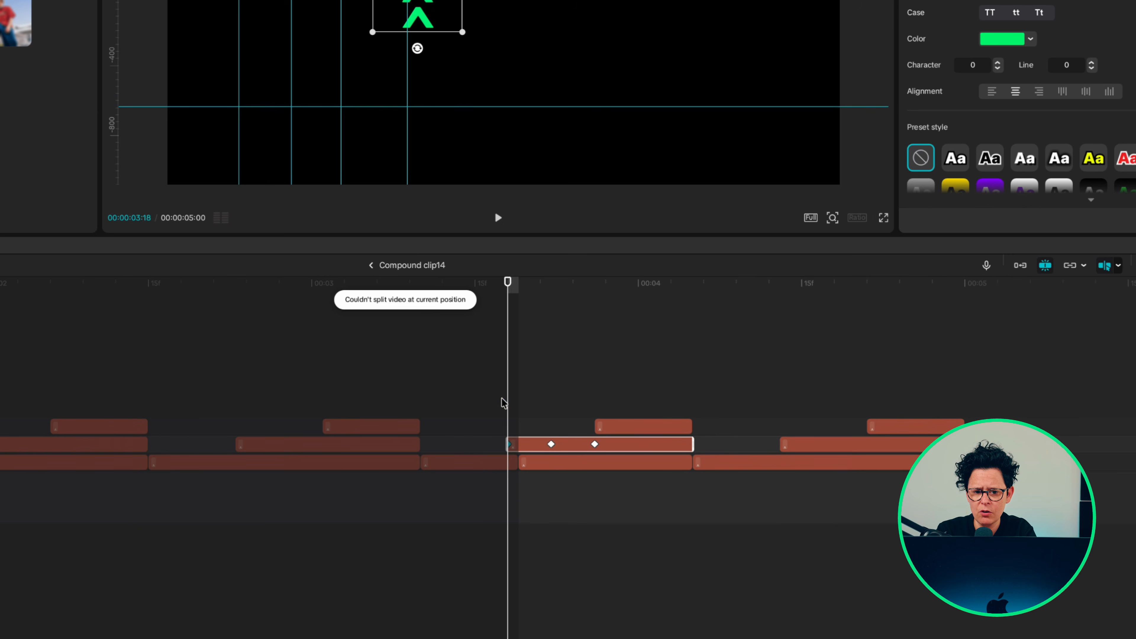
{"action": "left_click", "coordinate": [518, 399]}
{"action": "key", "text": "super+b"}
Set the arrow texts from 00:00:03:19 onward to green inside the arrows compound clip.
{"action": "left_click", "coordinate": [515, 464]}
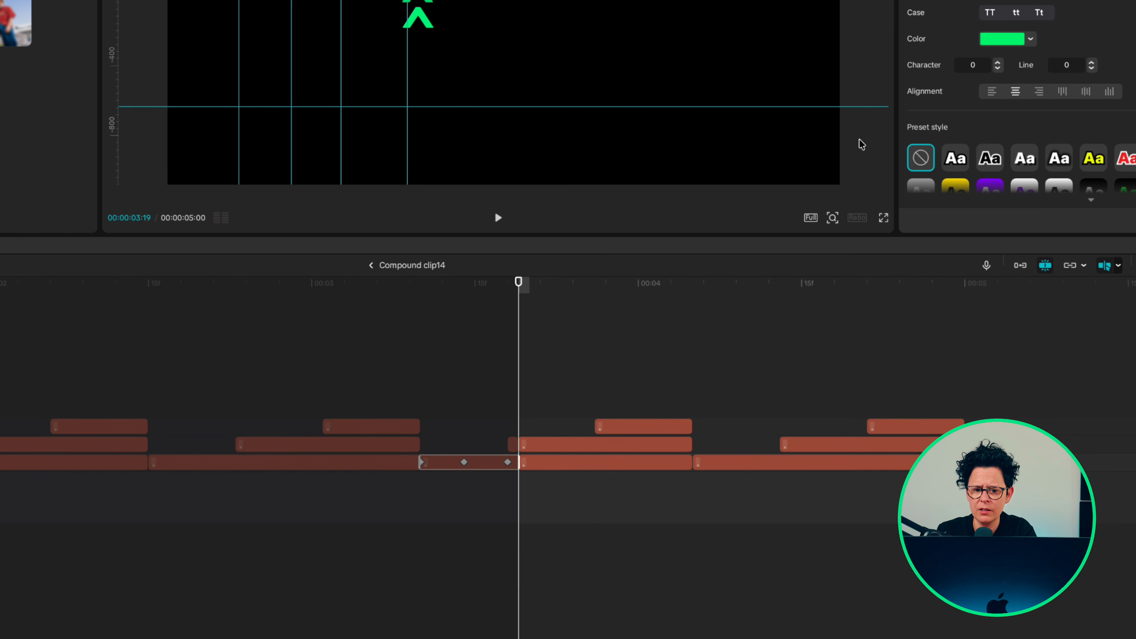
{"action": "left_click", "coordinate": [1013, 43]}
{"action": "left_click", "coordinate": [667, 342]}
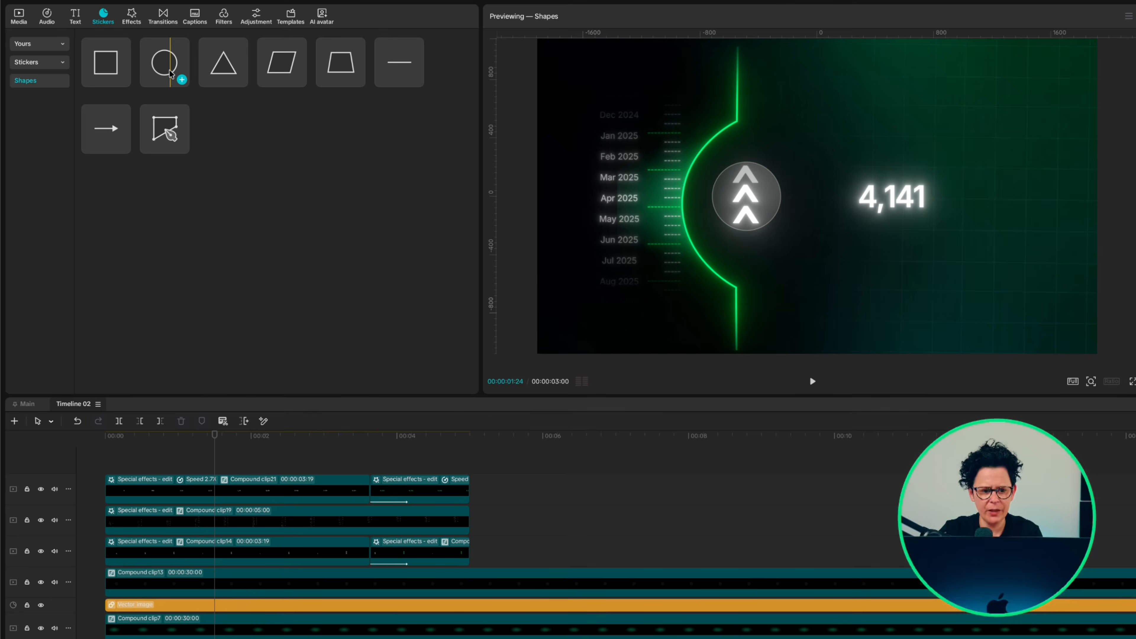
Add a circle shape above the counter clip from the timeline start, extend it to match the 5-second clips, and replace its fill with a stroke.
{"action": "left_click_drag", "start_coordinate": [170, 71], "coordinate": [105, 466]}
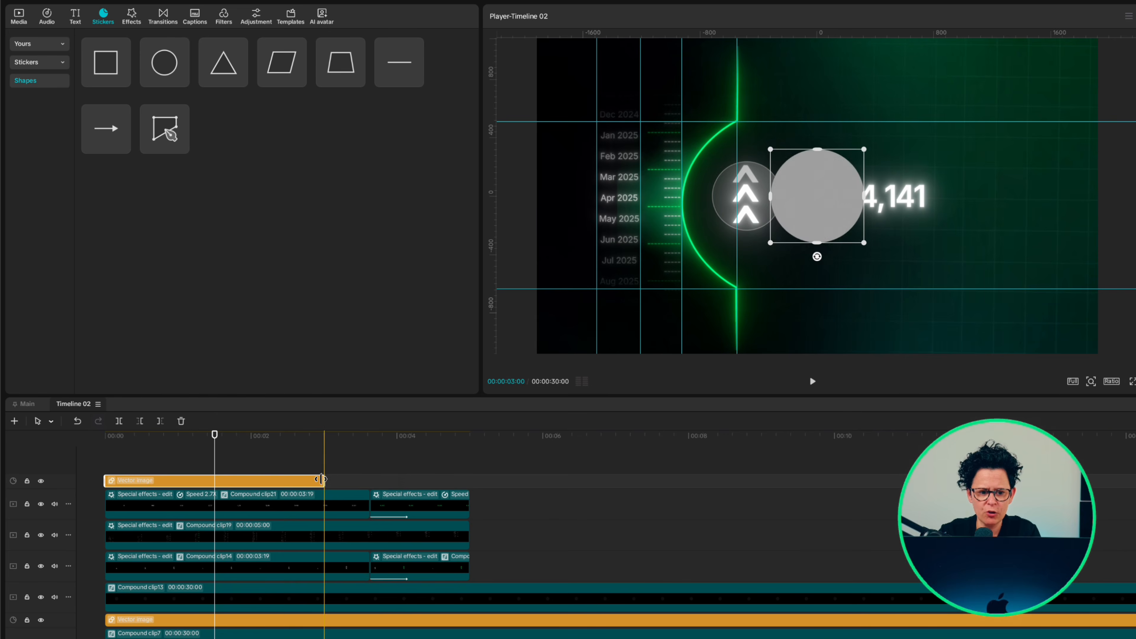
{"action": "left_click_drag", "start_coordinate": [323, 476], "coordinate": [462, 475]}
{"action": "left_click", "coordinate": [1126, 233]}
{"action": "left_click", "coordinate": [1126, 306]}
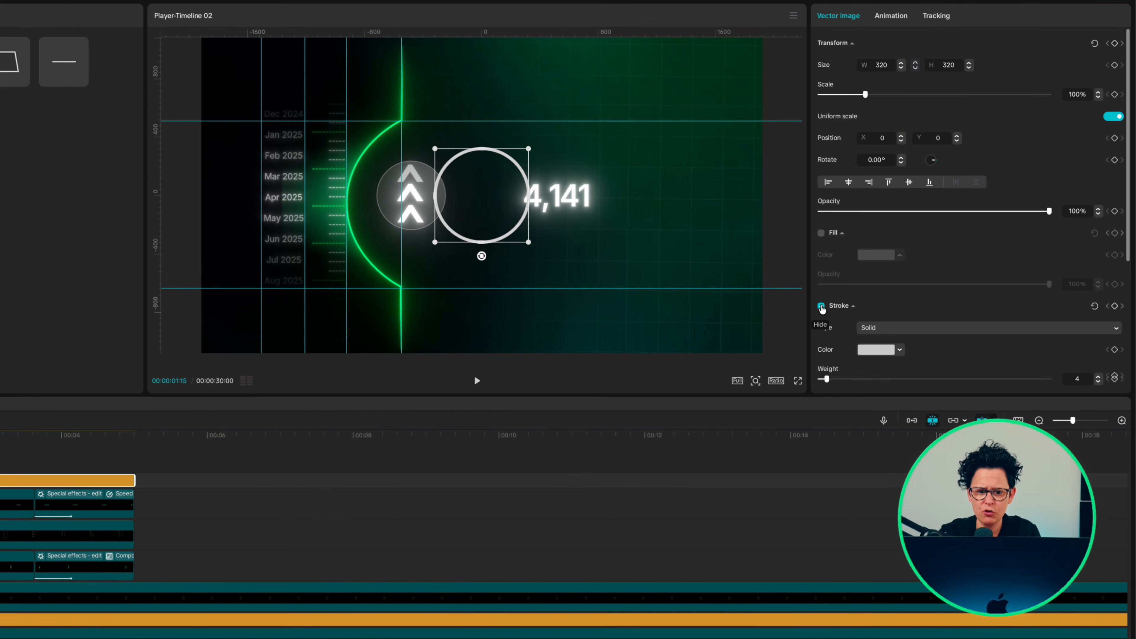
Set the circle's stroke to green with weight 1, and turn the small circle above the counter into a compound clip.
{"action": "left_click", "coordinate": [1135, 349]}
{"action": "left_click", "coordinate": [886, 511]}
{"action": "scroll", "coordinate": [1028, 286], "scroll_direction": "down", "scroll_amount": 3}
{"action": "left_click", "coordinate": [1099, 287]}
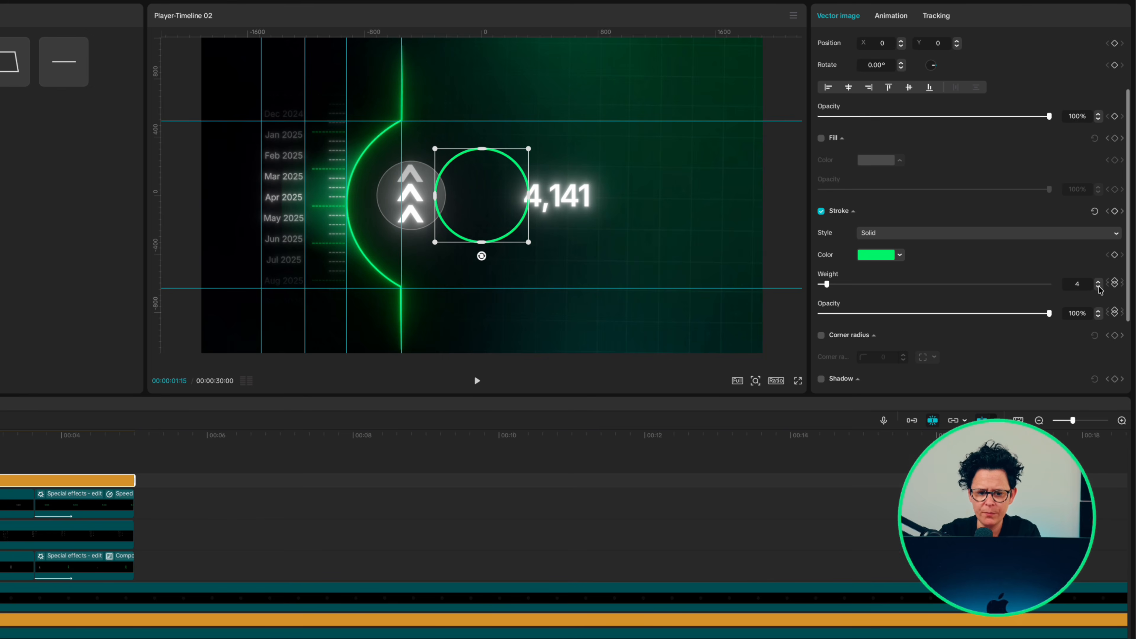
{"action": "left_click", "coordinate": [1099, 287]}
{"action": "left_click", "coordinate": [1098, 287]}
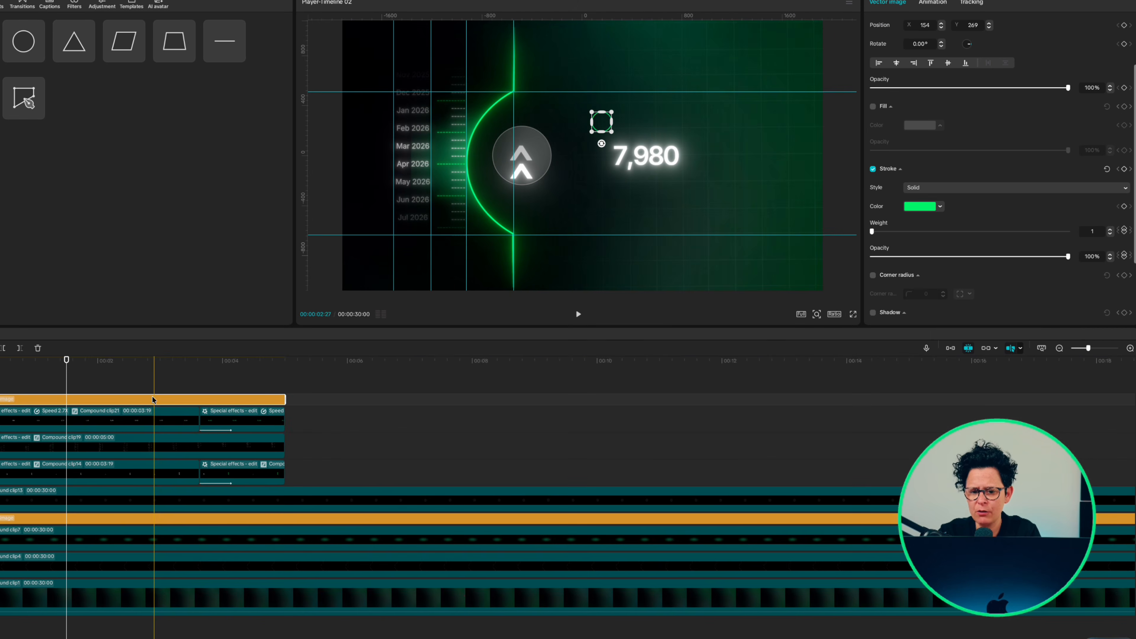
{"action": "right_click", "coordinate": [154, 398]}
{"action": "left_click", "coordinate": [188, 506]}
Add the portrait image on a new track with an enlarged Circle mask, scale it down, and fit it inside the green ring.
{"action": "left_click_drag", "start_coordinate": [0, 115], "coordinate": [99, 403]}
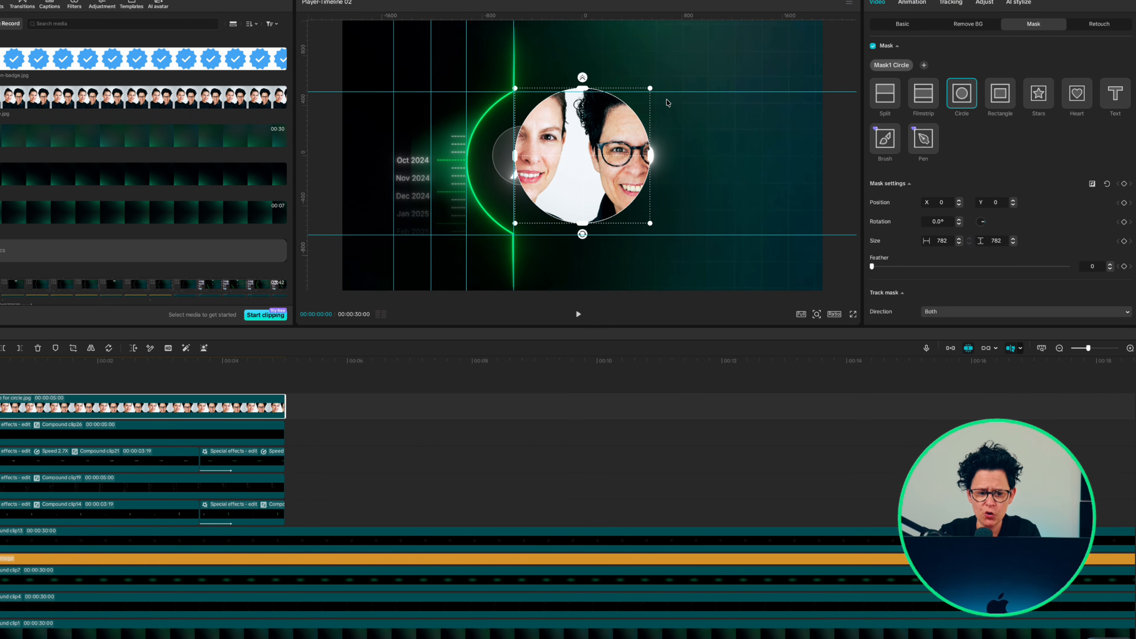
{"action": "left_click_drag", "start_coordinate": [650, 88], "coordinate": [717, 21]}
{"action": "left_click", "coordinate": [880, 28]}
{"action": "left_click_drag", "start_coordinate": [916, 77], "coordinate": [879, 77]}
{"action": "left_click_drag", "start_coordinate": [571, 152], "coordinate": [592, 118]}
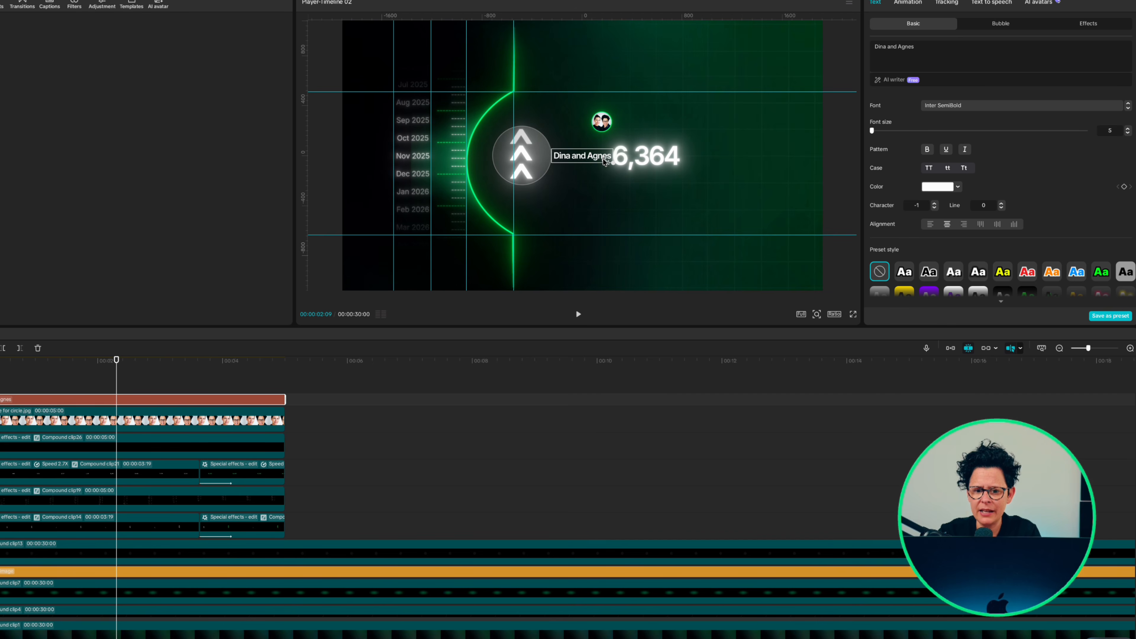
Line up the name text and verification badge beside the round portrait, and combine the three layers into a compound clip.
{"action": "left_click_drag", "start_coordinate": [577, 157], "coordinate": [653, 124]}
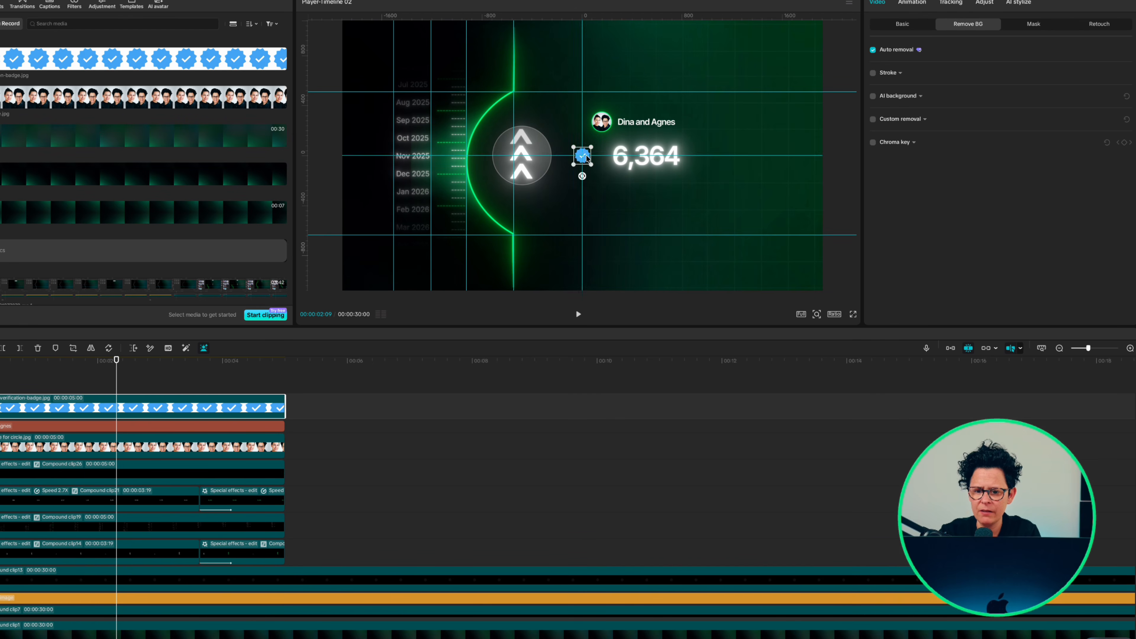
{"action": "left_click_drag", "start_coordinate": [587, 159], "coordinate": [697, 121]}
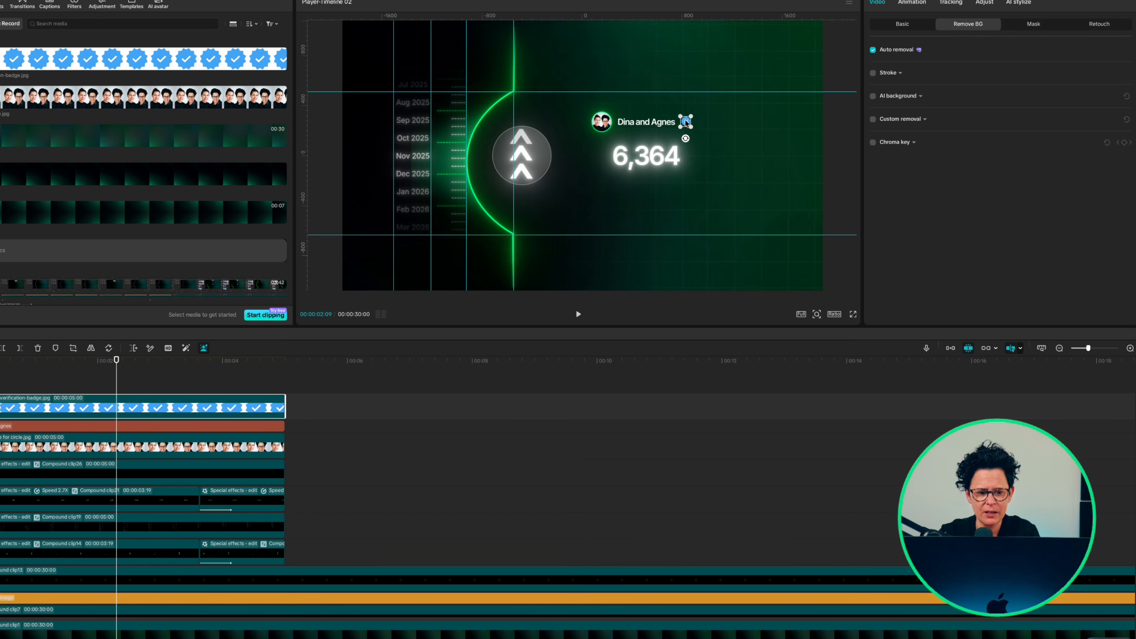
{"action": "left_click_drag", "start_coordinate": [683, 122], "coordinate": [683, 121]}
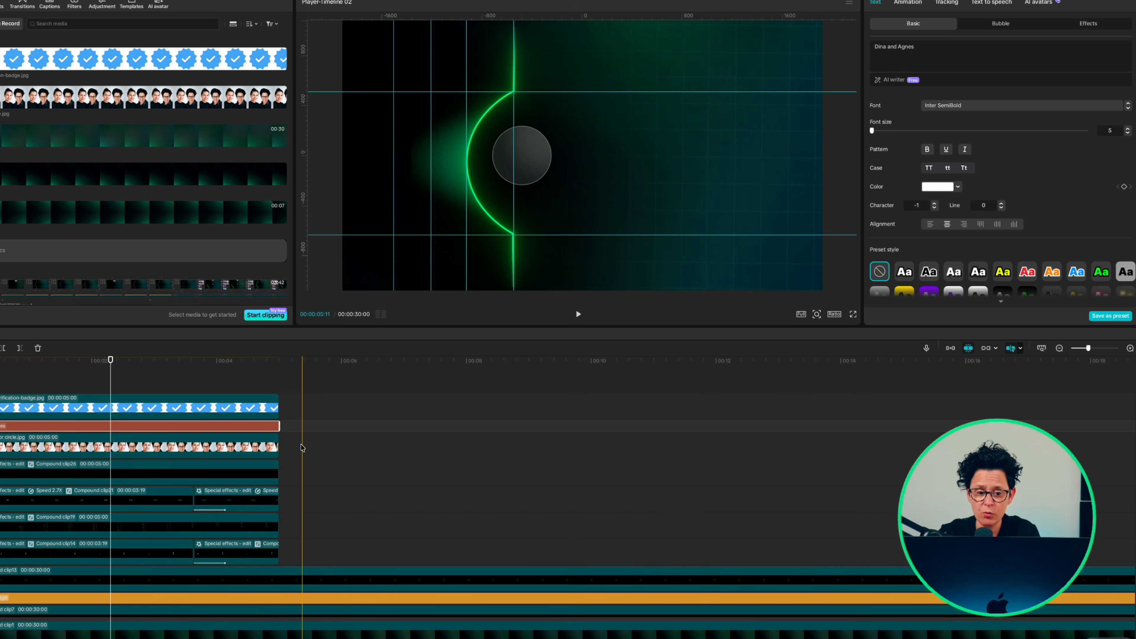
{"action": "left_click_drag", "start_coordinate": [301, 445], "coordinate": [227, 405]}
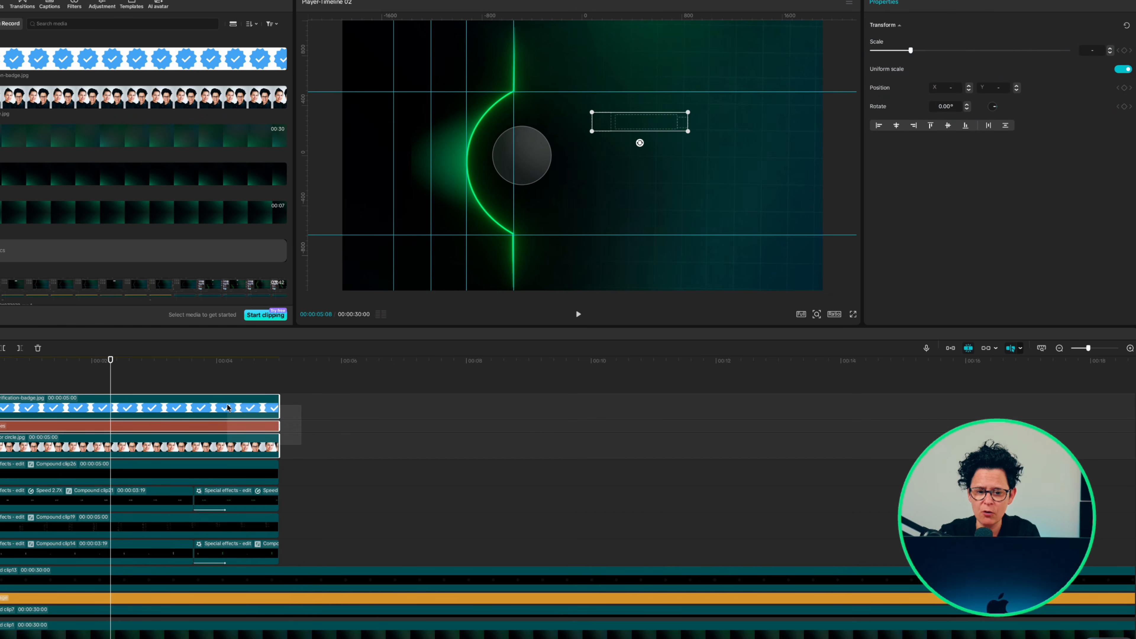
{"action": "key", "text": "alt+g"}
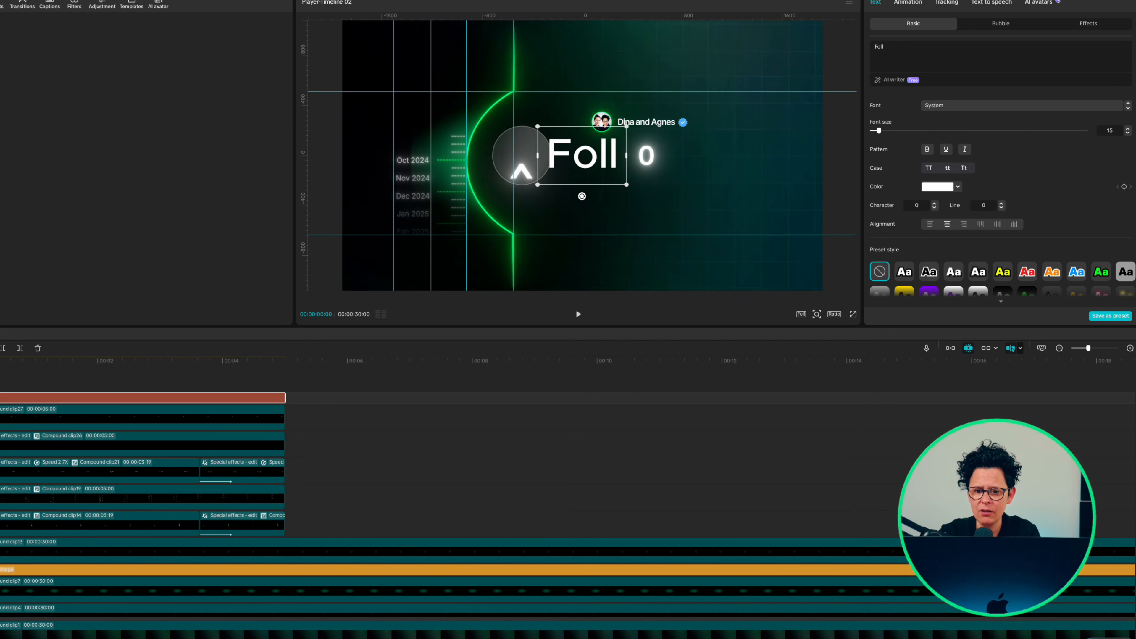
Complete the text "Followers" in Inter Regular, size 5, character spacing -1, place it below the counter, and color it grey 787978.
{"action": "type", "text": "owers"}
{"action": "left_click", "coordinate": [940, 106]}
{"action": "left_click", "coordinate": [956, 189]}
{"action": "left_click", "coordinate": [934, 208]}
{"action": "left_click_drag", "start_coordinate": [1117, 133], "coordinate": [1094, 133]}
{"action": "type", "text": "5"}
{"action": "key", "text": "Return"}
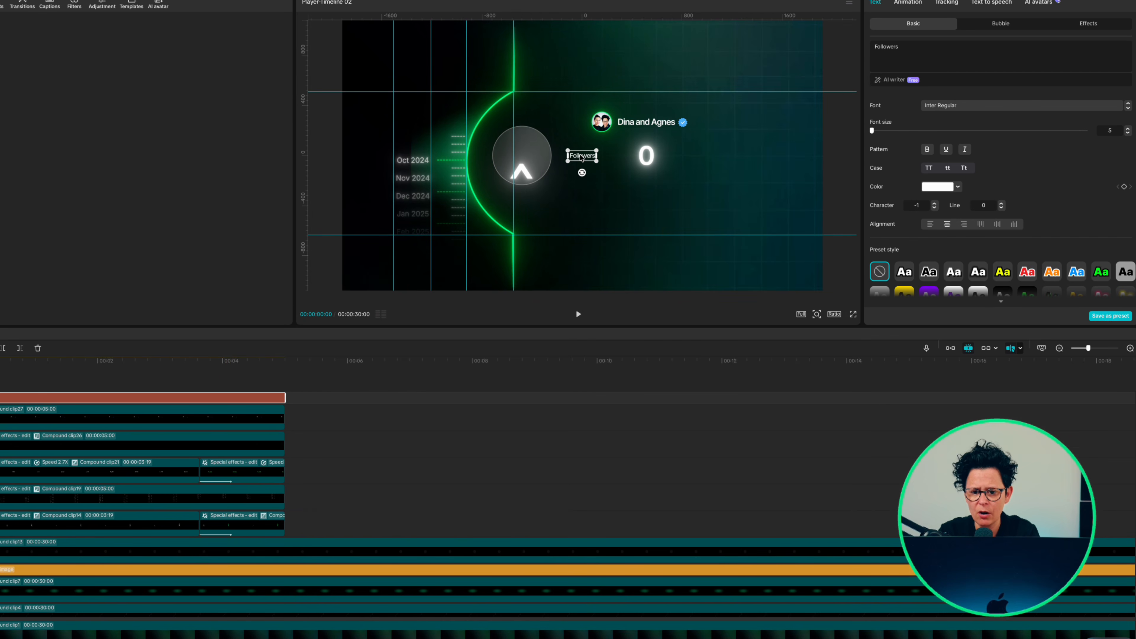
{"action": "left_click", "coordinate": [956, 187]}
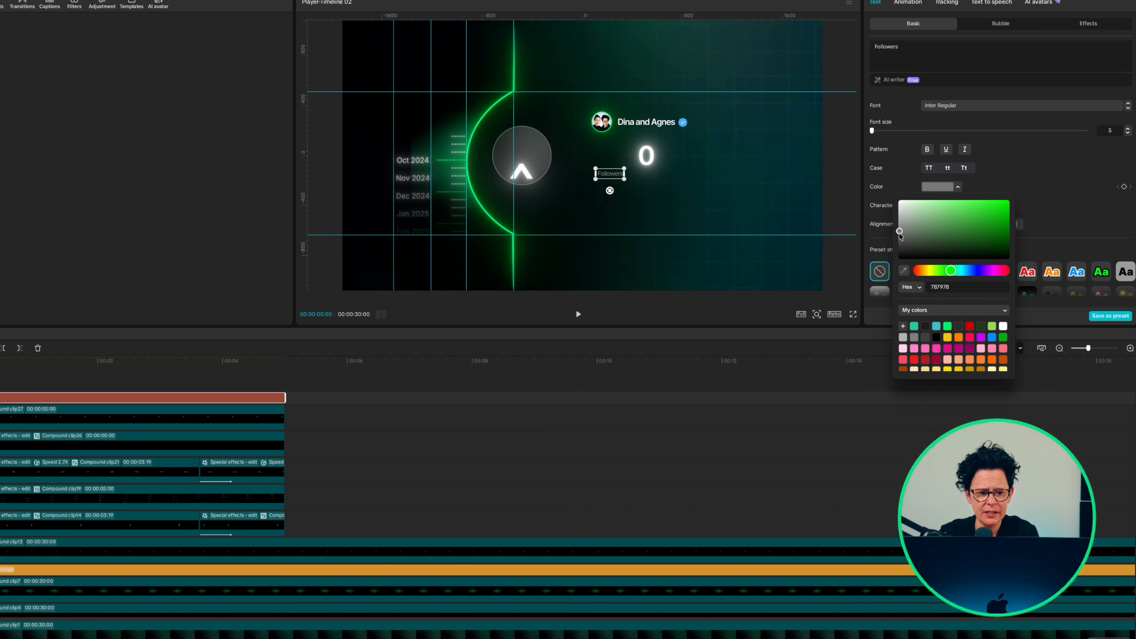